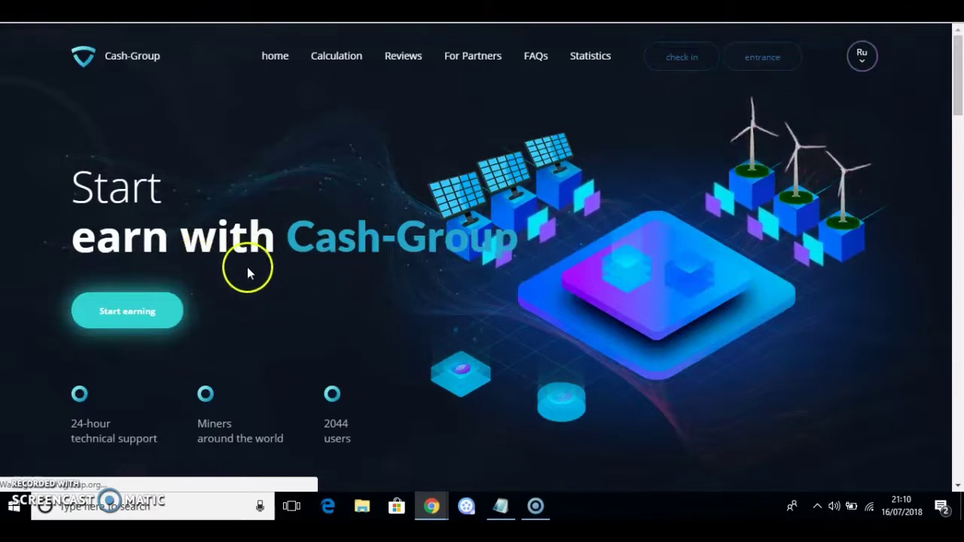
scroll(324, 351, "down", 1)
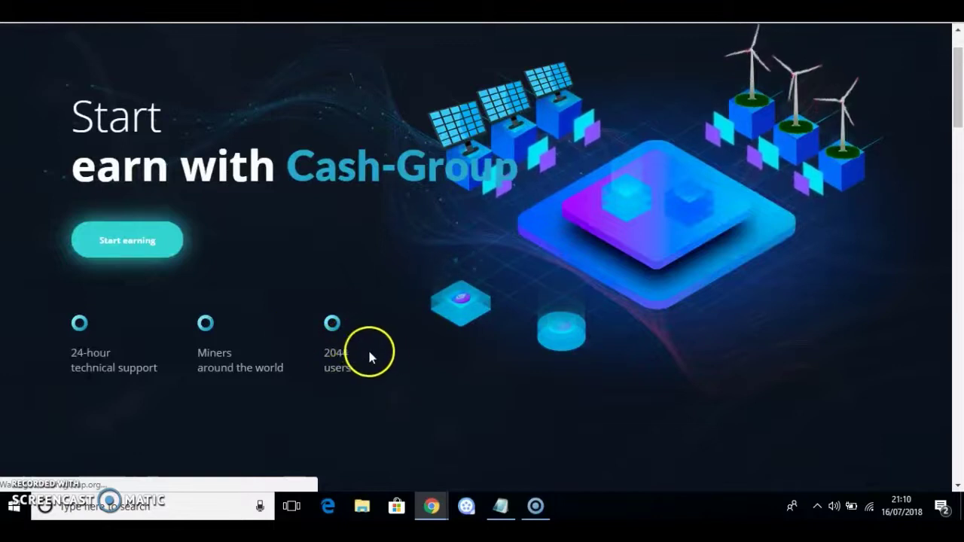
scroll(382, 352, "down", 3)
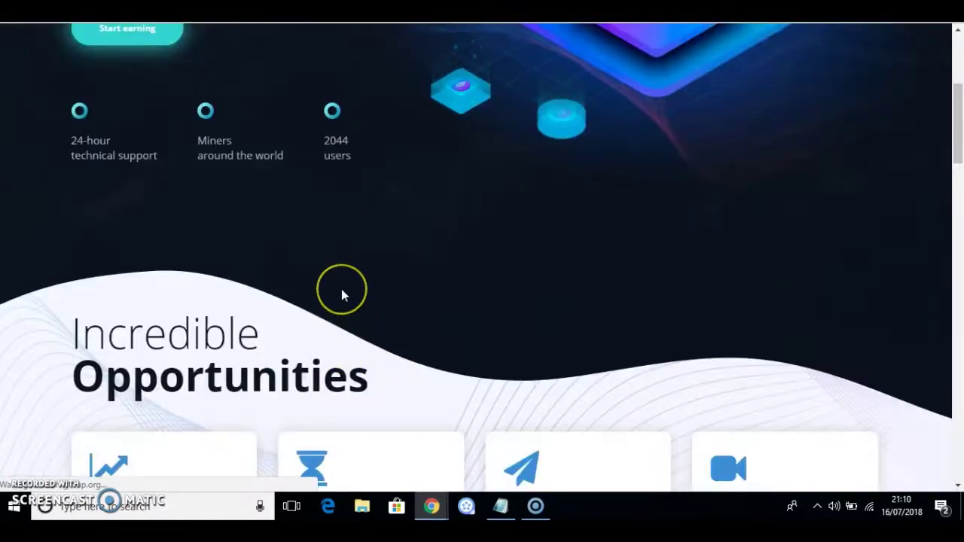
scroll(342, 293, "down", 3)
scroll(342, 295, "down", 2)
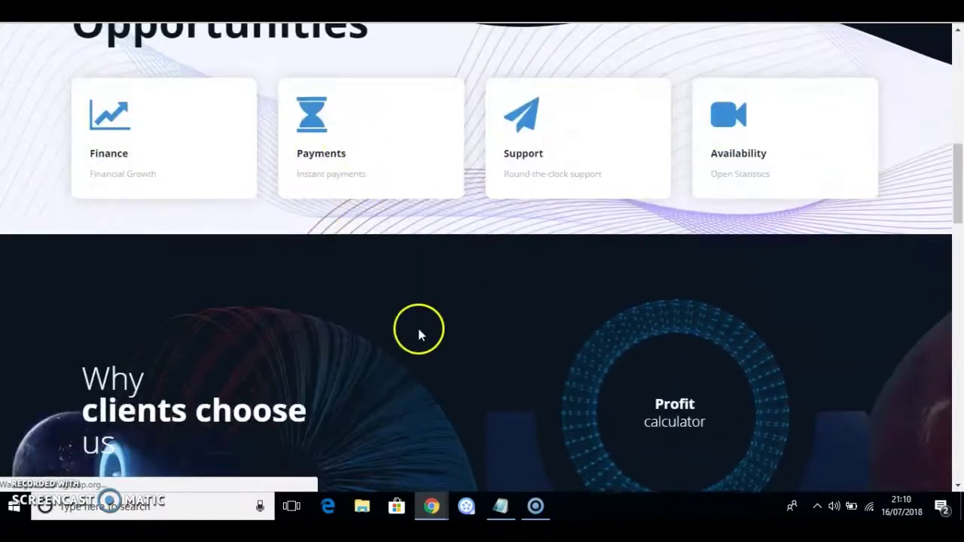
scroll(256, 260, "down", 4)
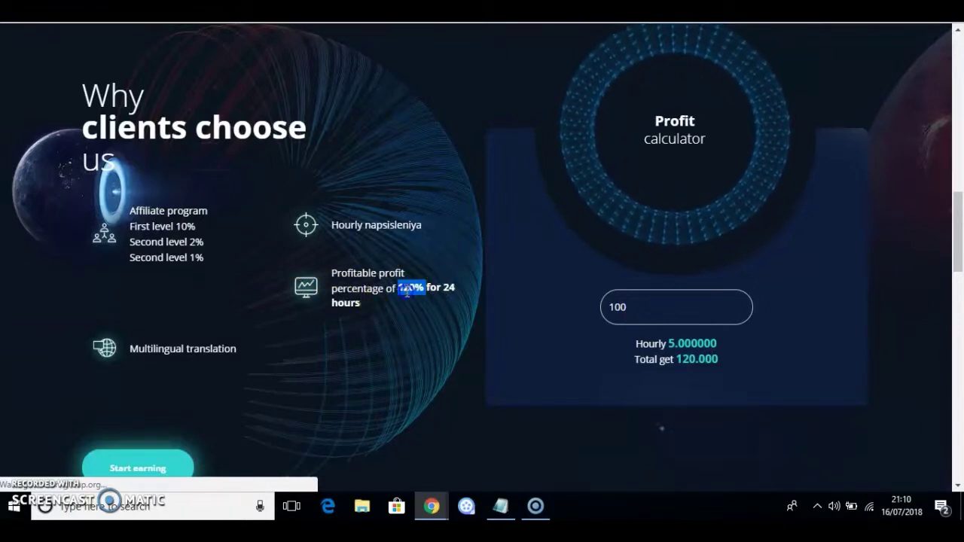
left_click(416, 320)
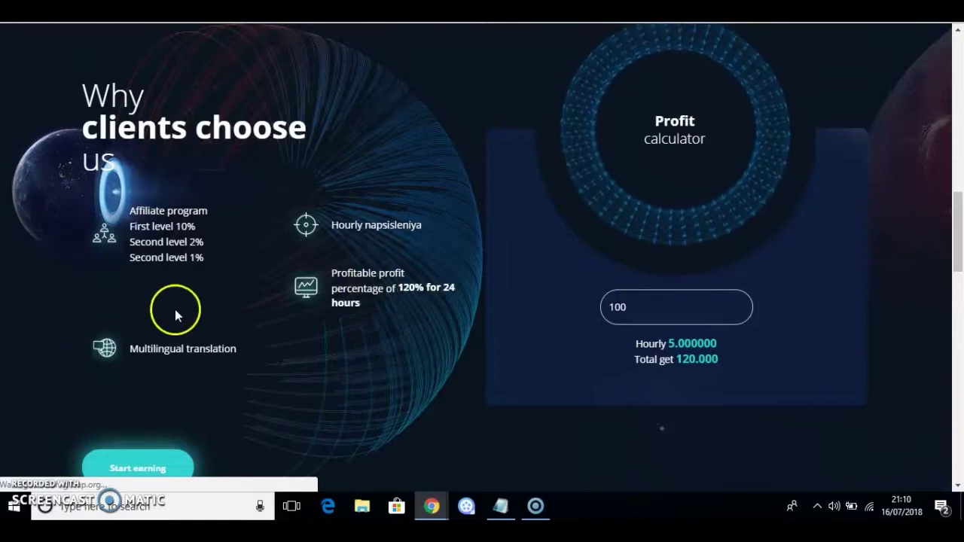
scroll(475, 279, "up", 4)
scroll(494, 287, "up", 5)
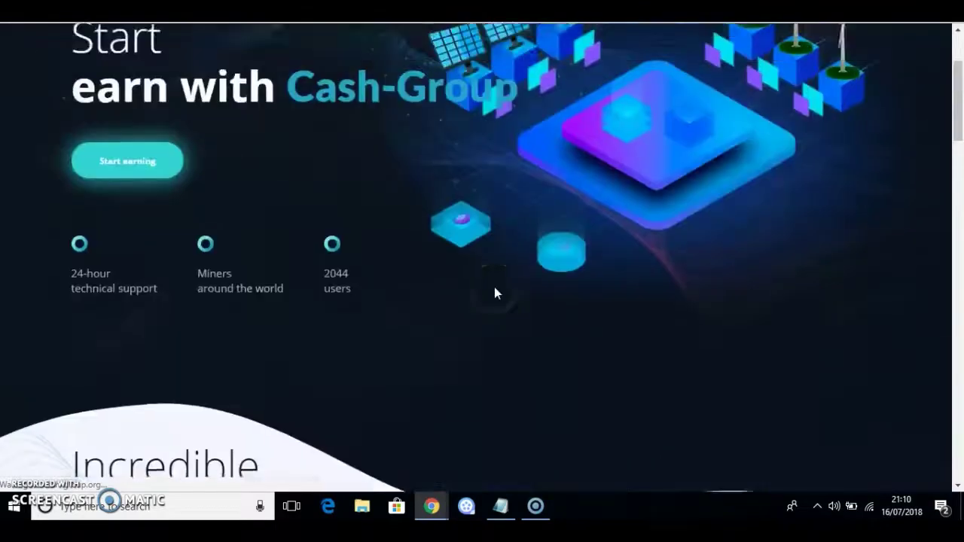
scroll(494, 287, "up", 2)
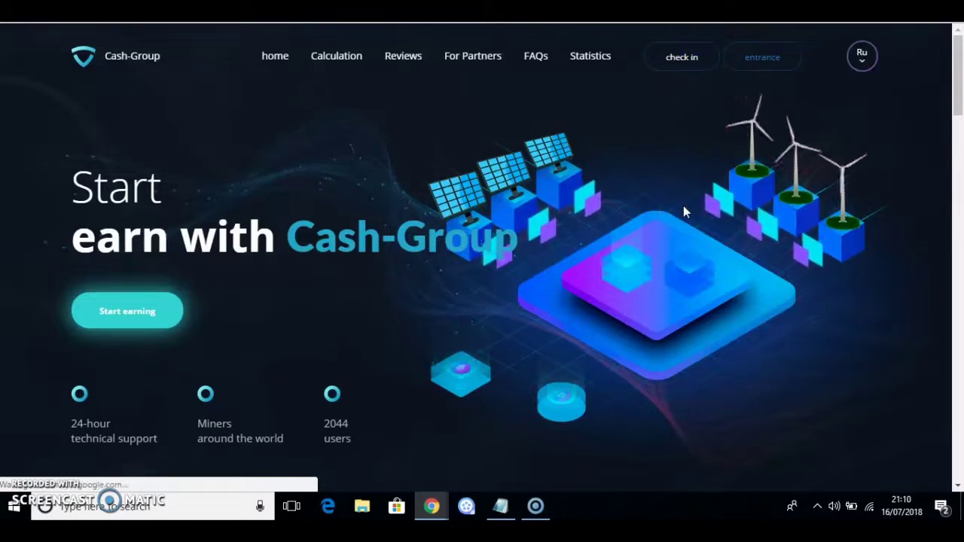
Open the sign-up form and scroll through the registration fields.
left_click(671, 225)
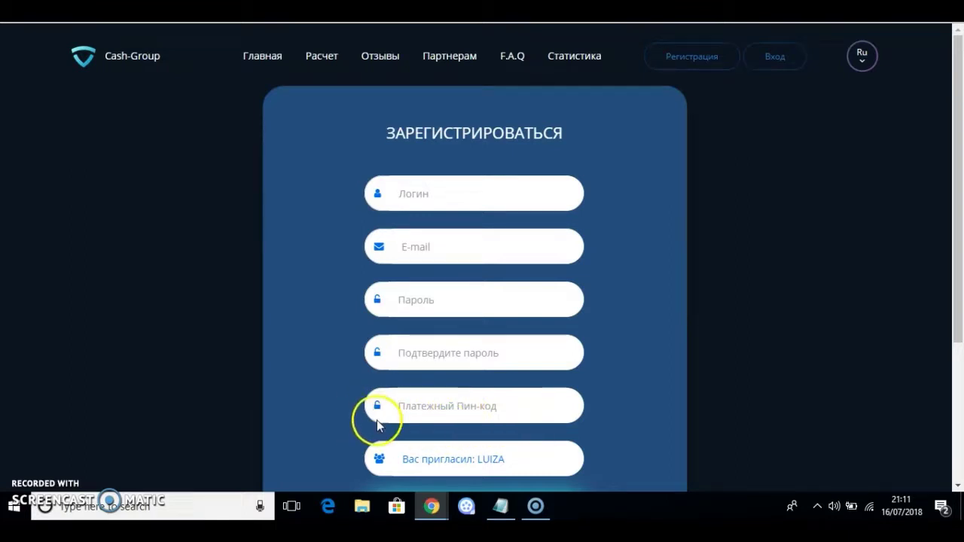
scroll(376, 420, "down", 1)
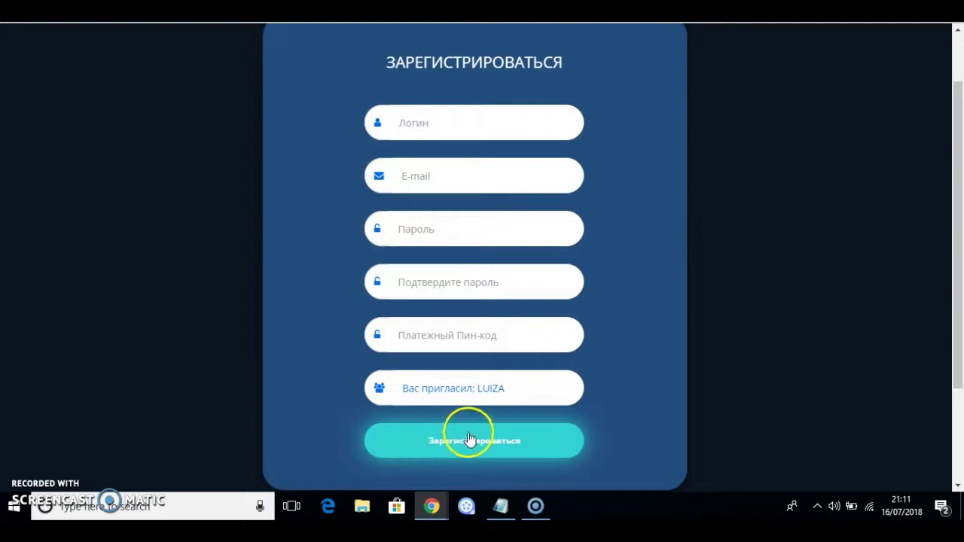
scroll(745, 280, "up", 1)
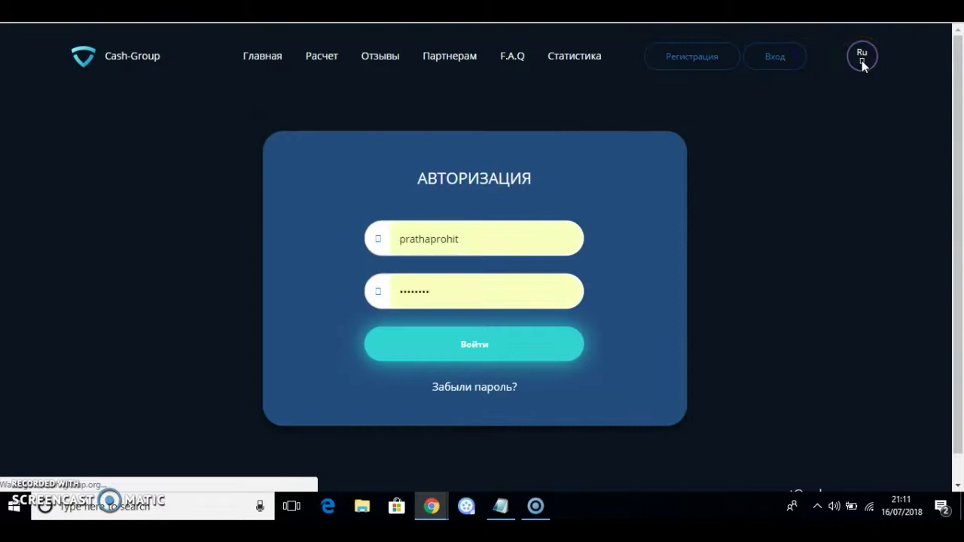
Switch the site language to English and sign in with the entered login details.
left_click(863, 63)
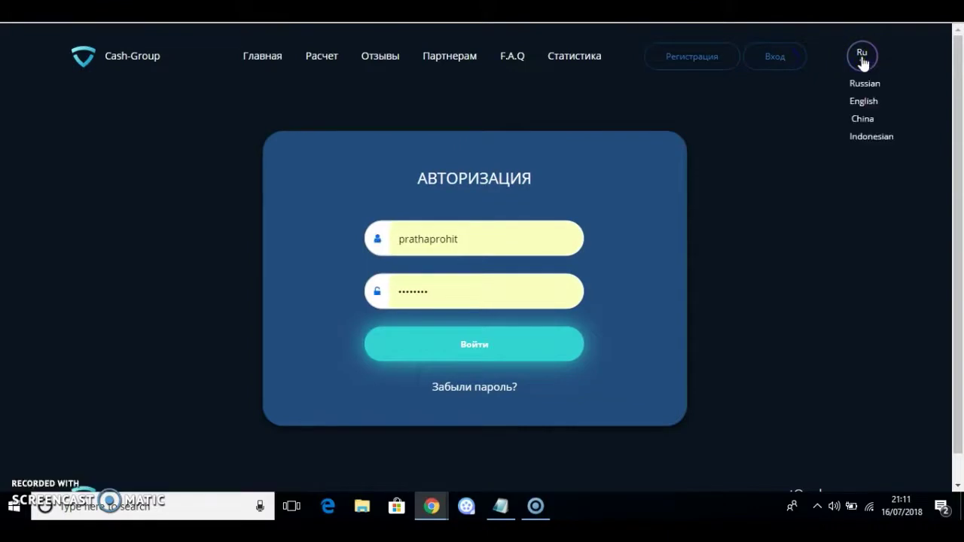
left_click(866, 101)
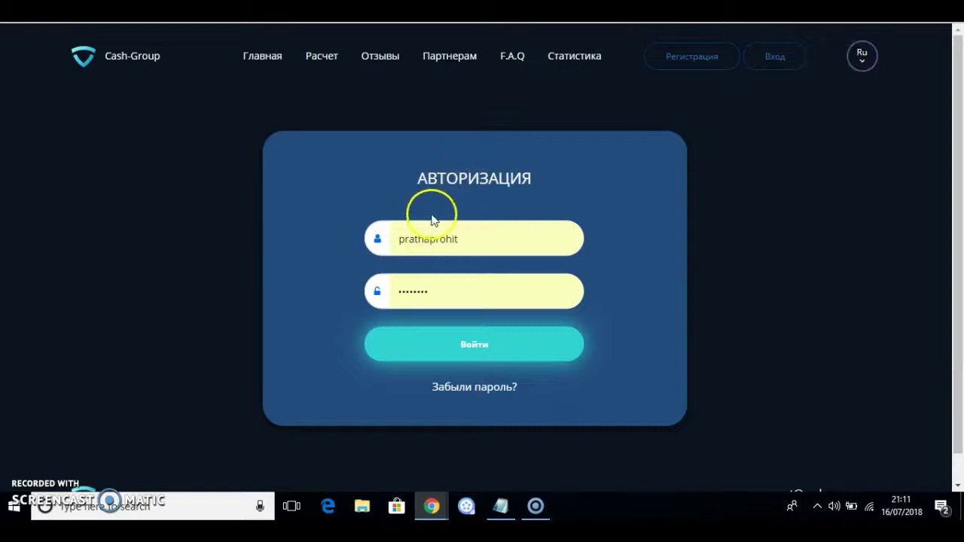
left_click(476, 341)
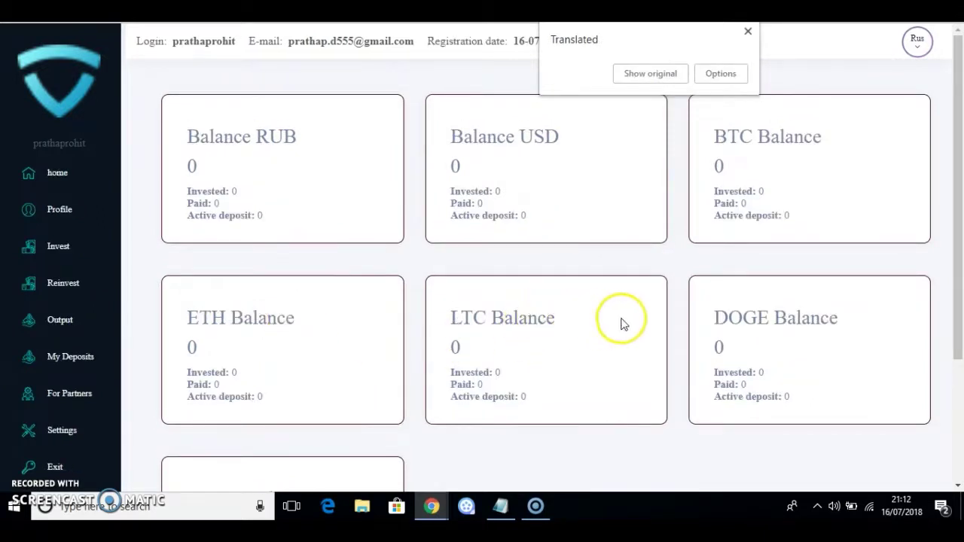
Scroll down to the DASH balance card and back, then highlight 'RUB' in the Balance RUB title.
scroll(758, 324, "down", 3)
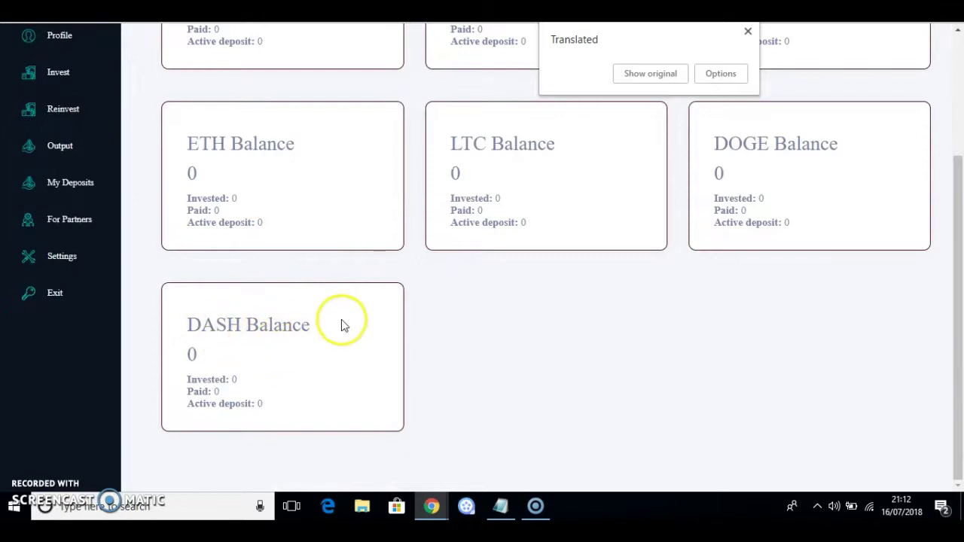
scroll(339, 323, "up", 3)
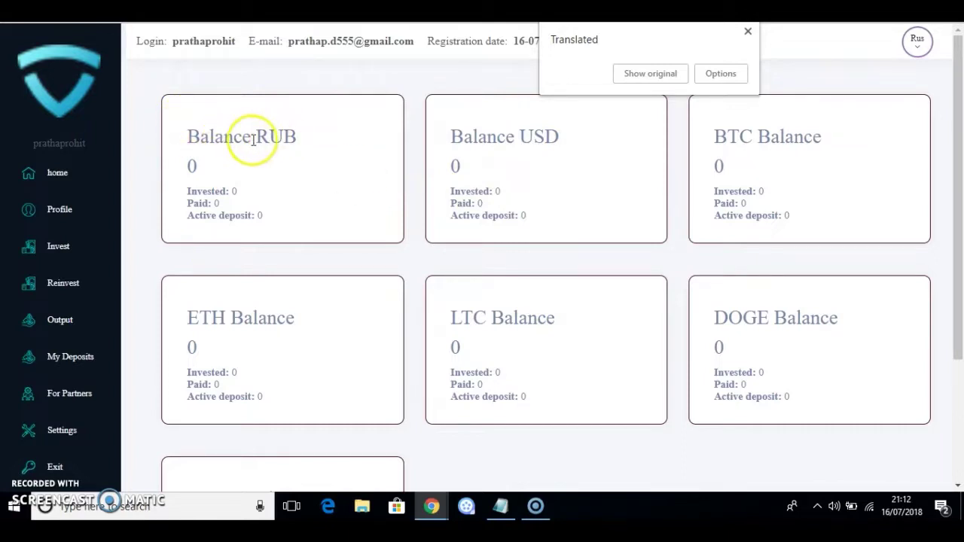
left_click_drag(256, 137, 298, 137)
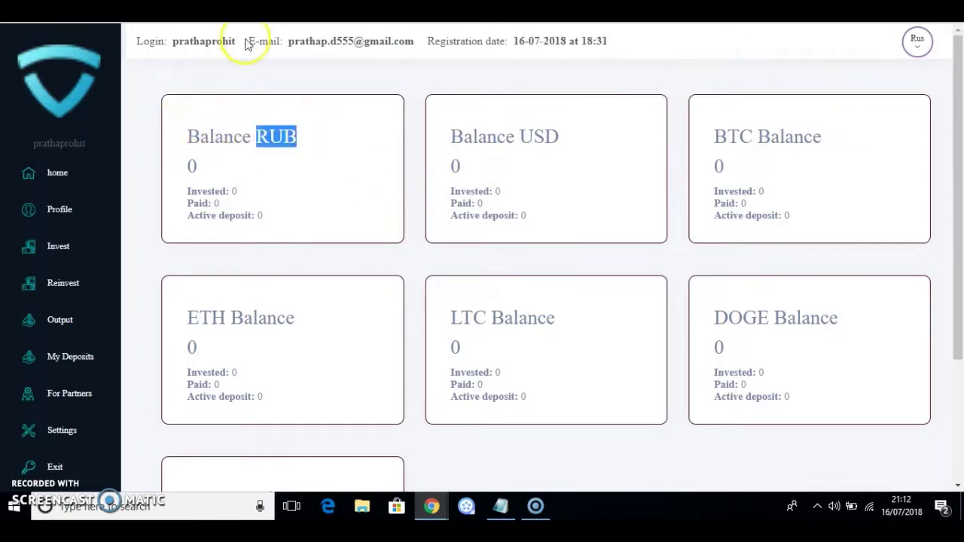
Submit a 10 RUB Payeer investment from the Invest page.
left_click(140, 156)
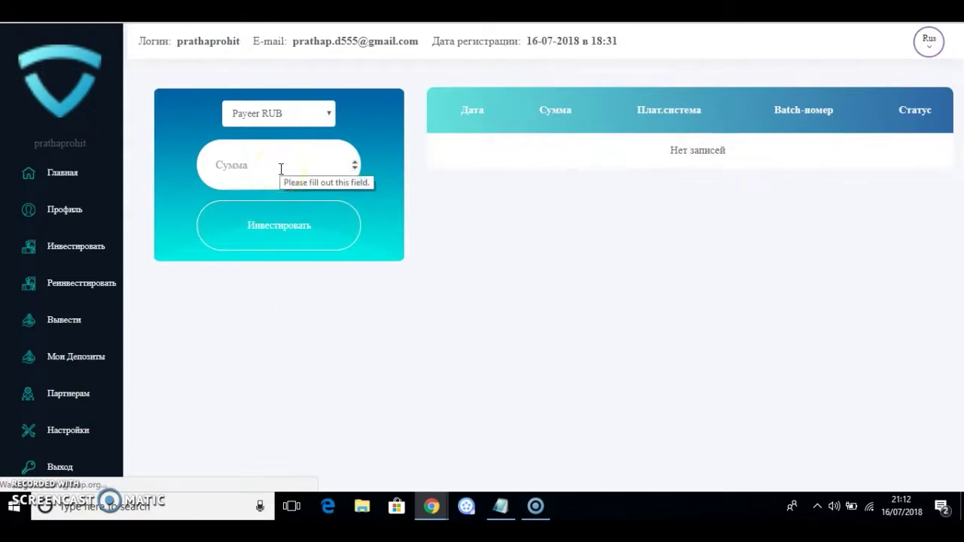
left_click(295, 170)
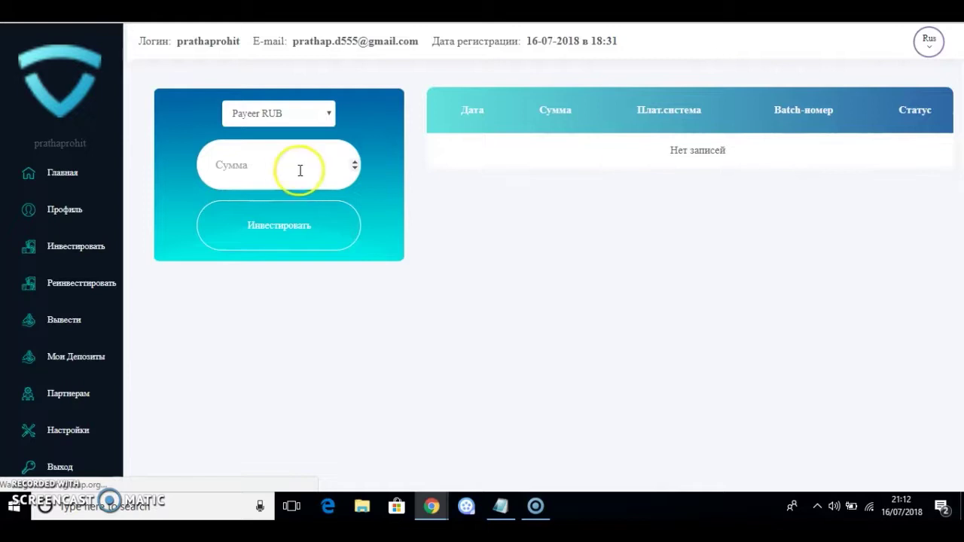
left_click(321, 172)
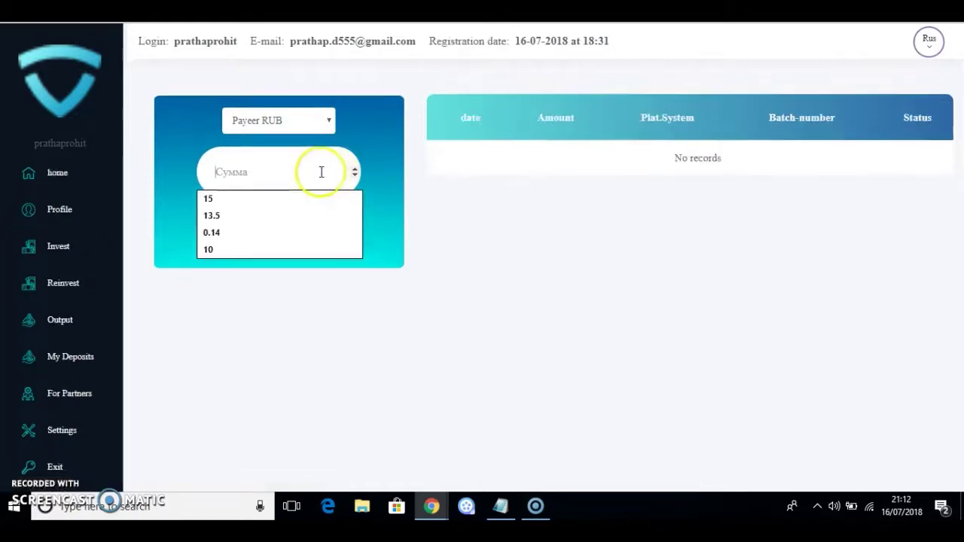
type("10")
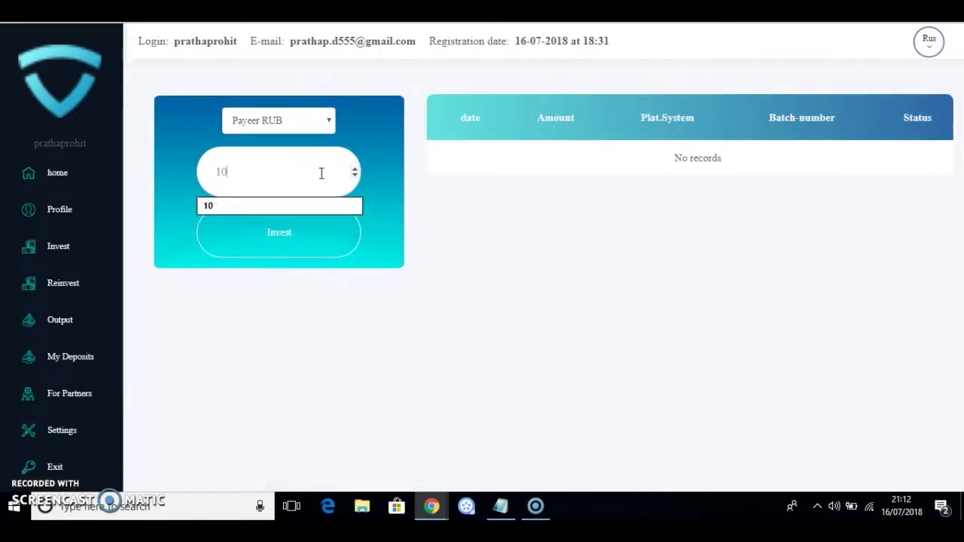
left_click(260, 206)
left_click(275, 237)
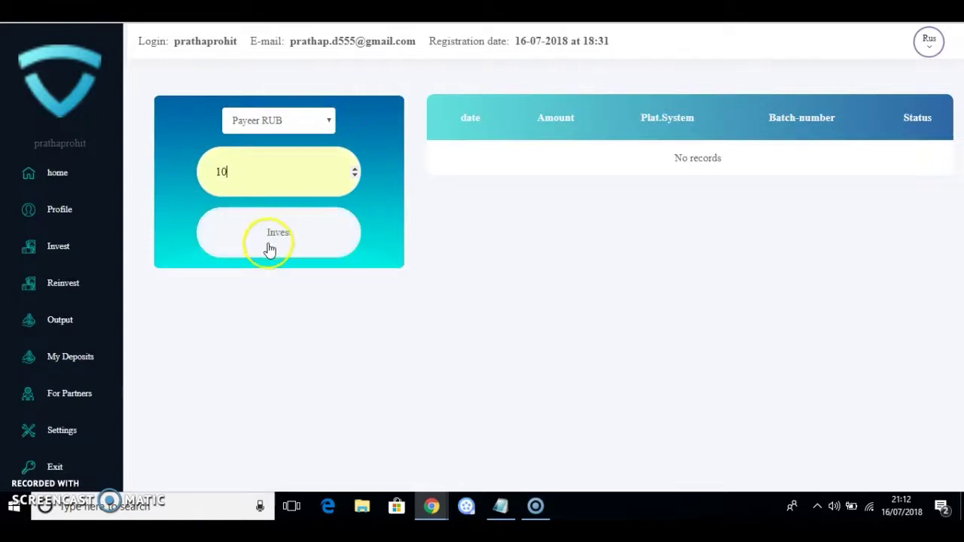
left_click(278, 236)
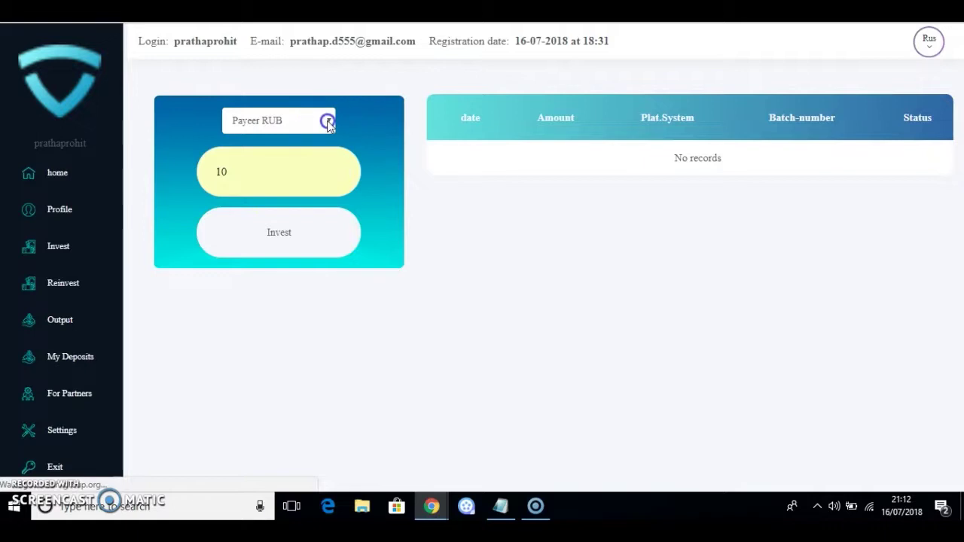
left_click(278, 232)
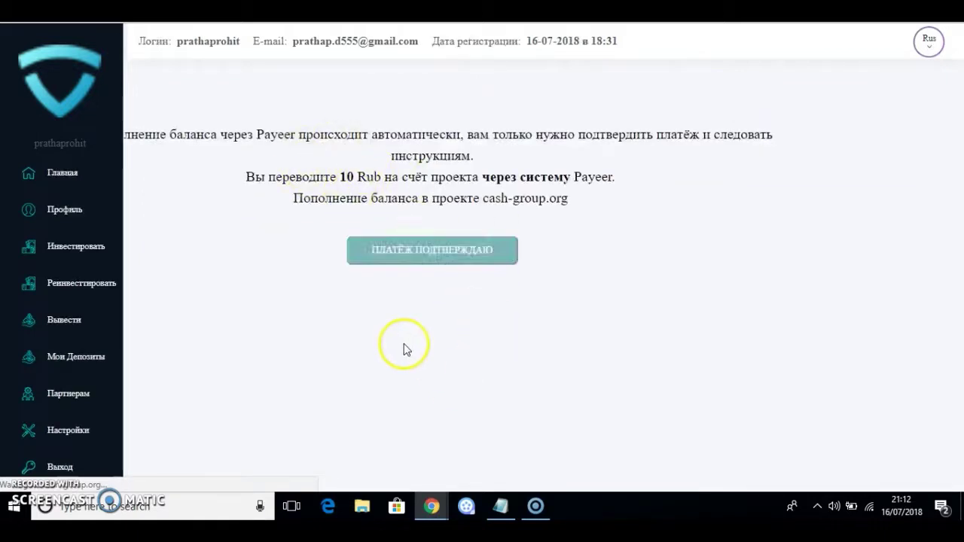
Translate the payment page into English and confirm the 10 RUB payment.
right_click(605, 190)
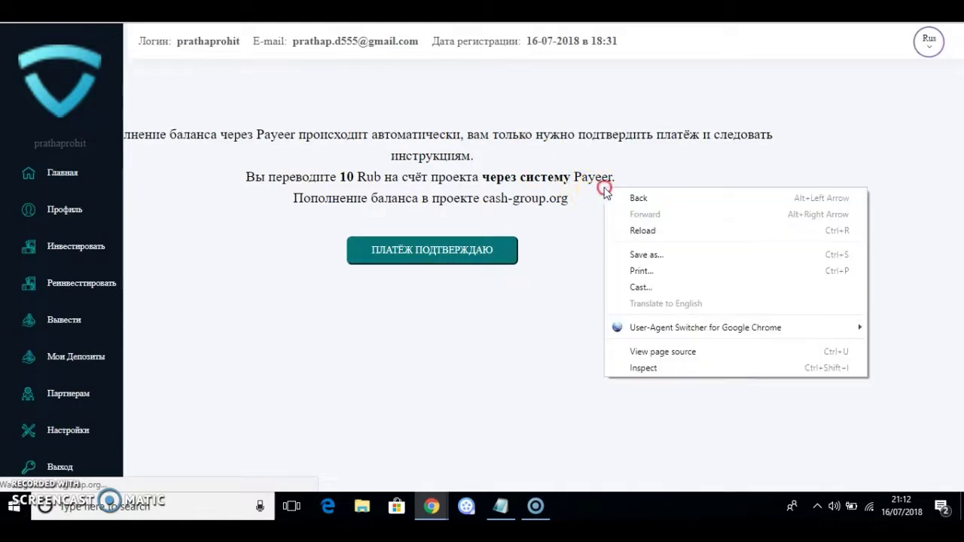
left_click(582, 136)
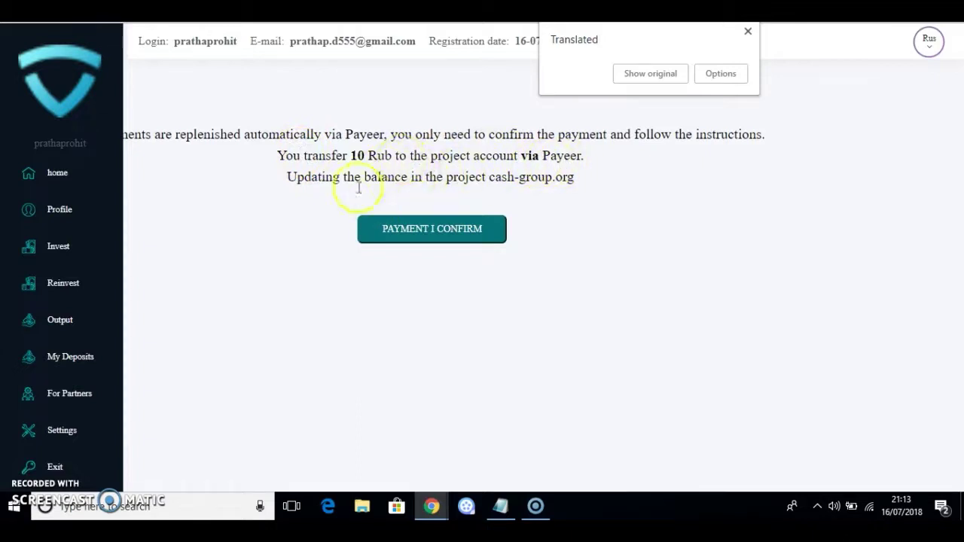
left_click(434, 230)
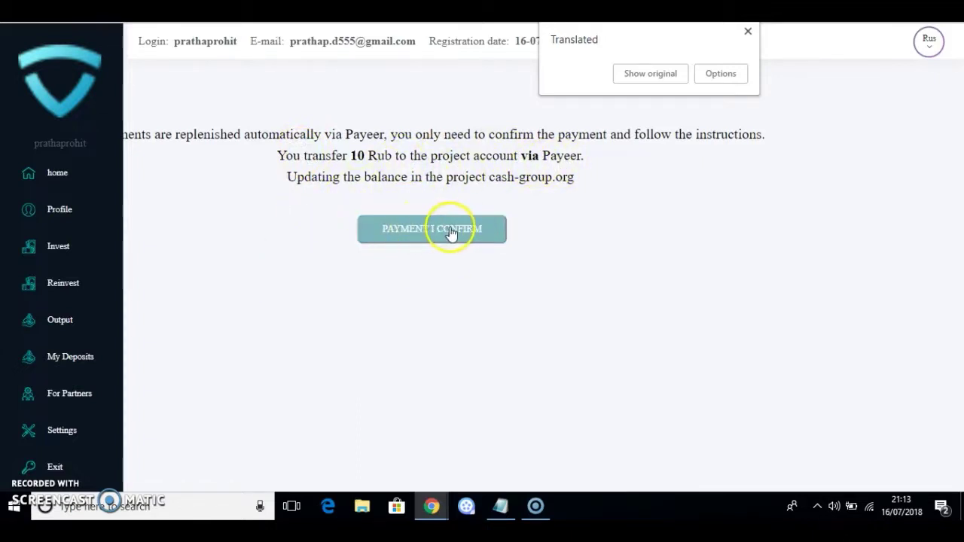
left_click(443, 233)
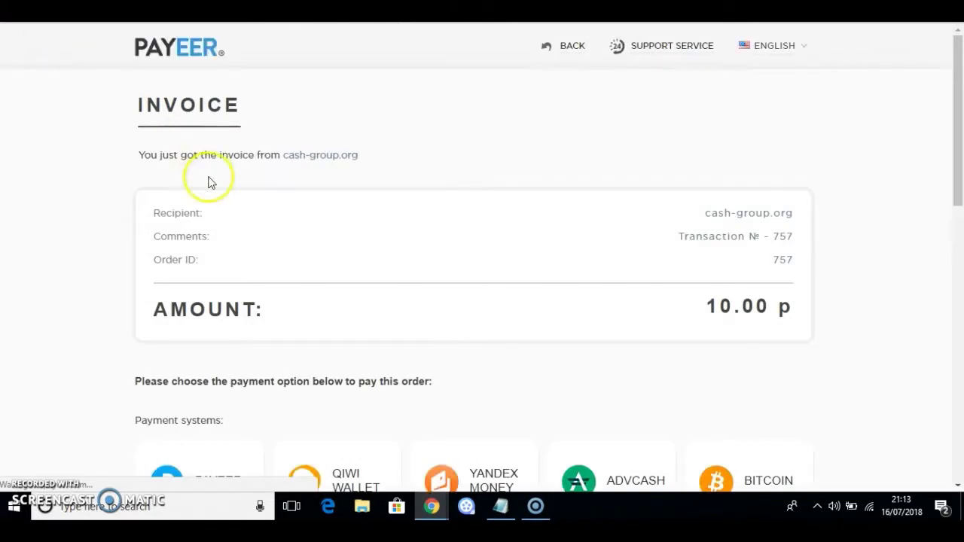
Choose Payeer's RUB wallet as the payment method for the 10.00 RUB order.
scroll(215, 211, "down", 2)
scroll(245, 282, "down", 2)
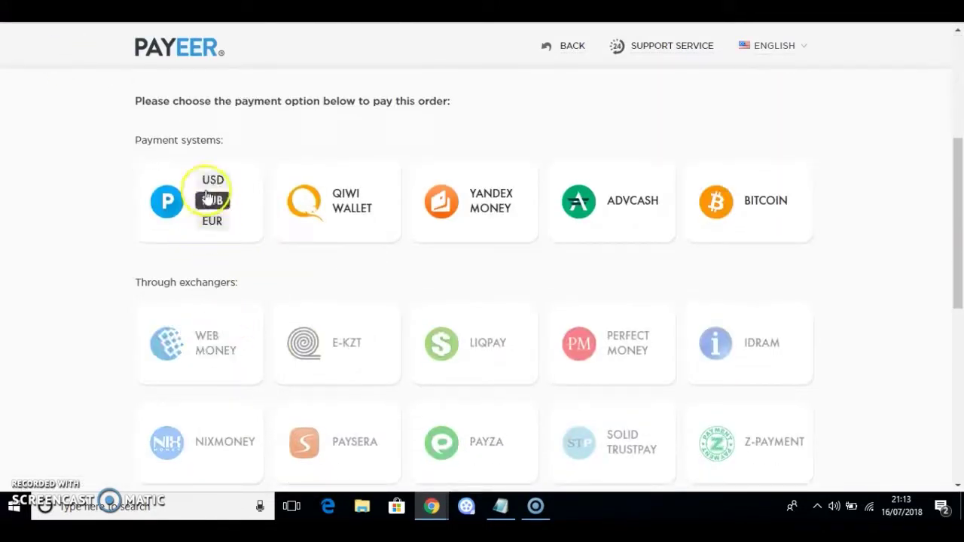
mouse_move(200, 201)
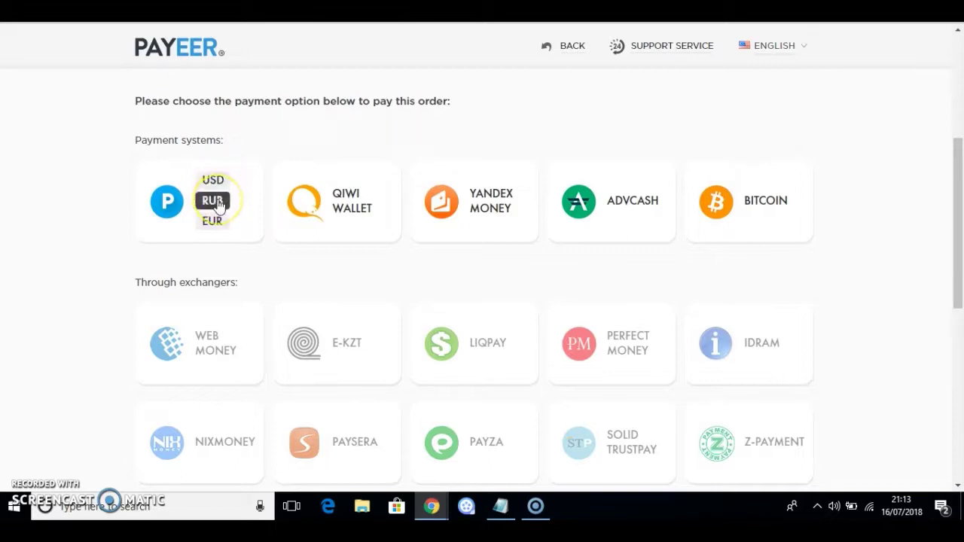
left_click(217, 223)
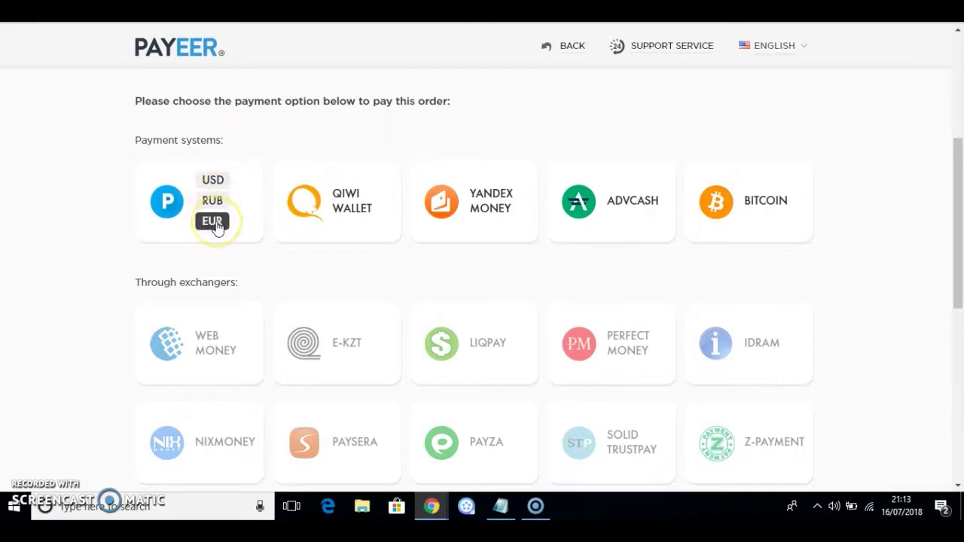
left_click(212, 181)
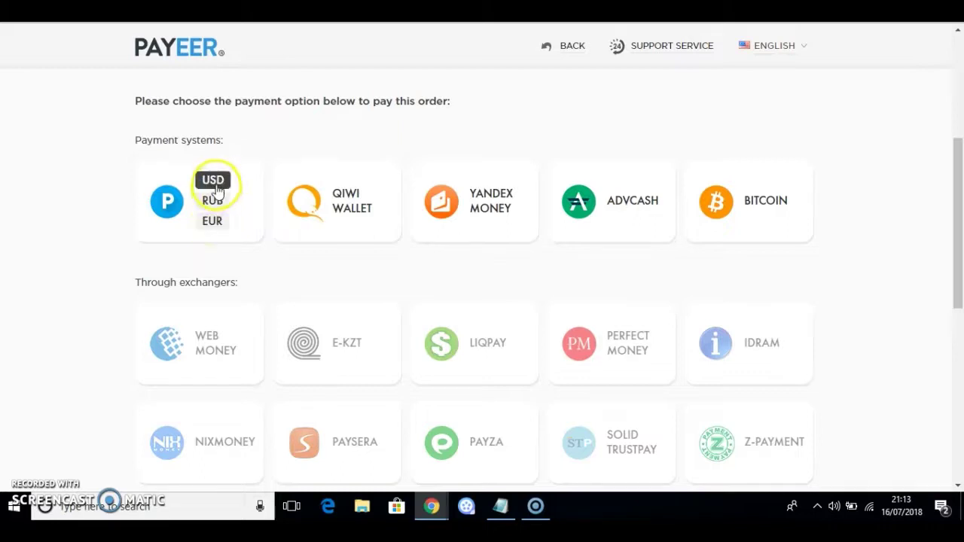
left_click(217, 202)
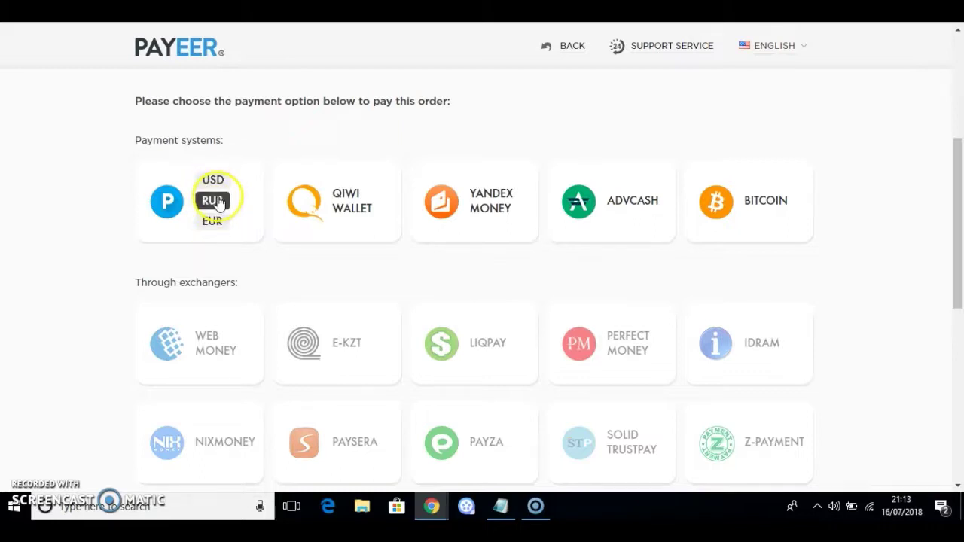
left_click(215, 204)
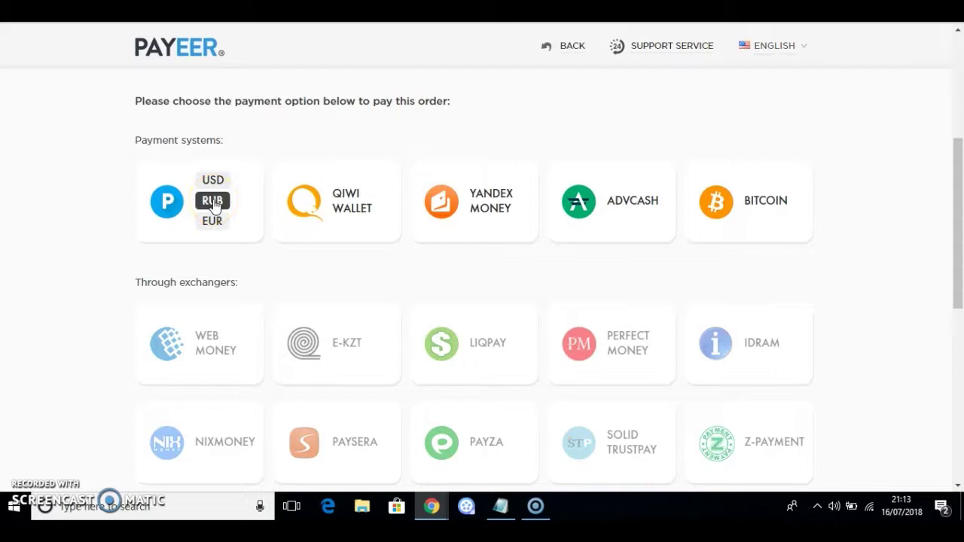
left_click(214, 181)
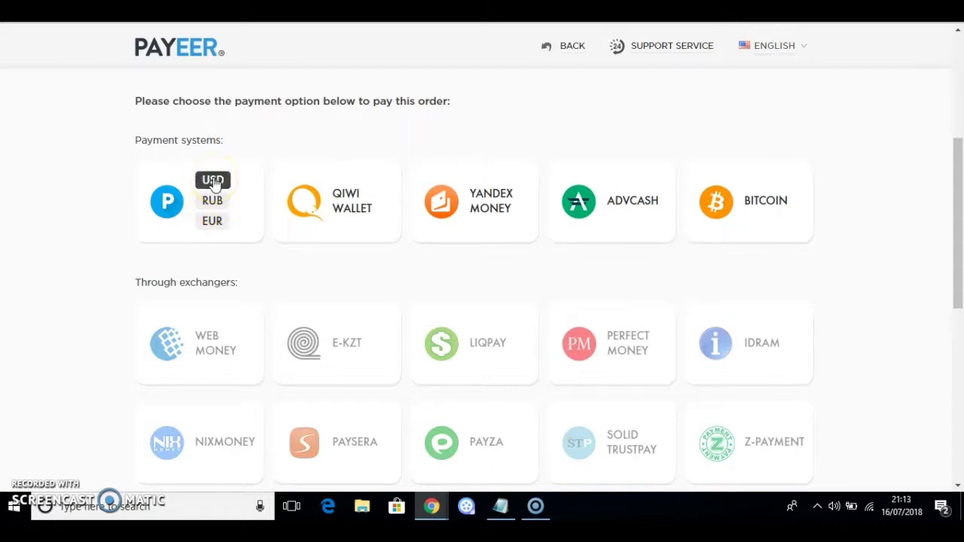
left_click(214, 186)
left_click(215, 223)
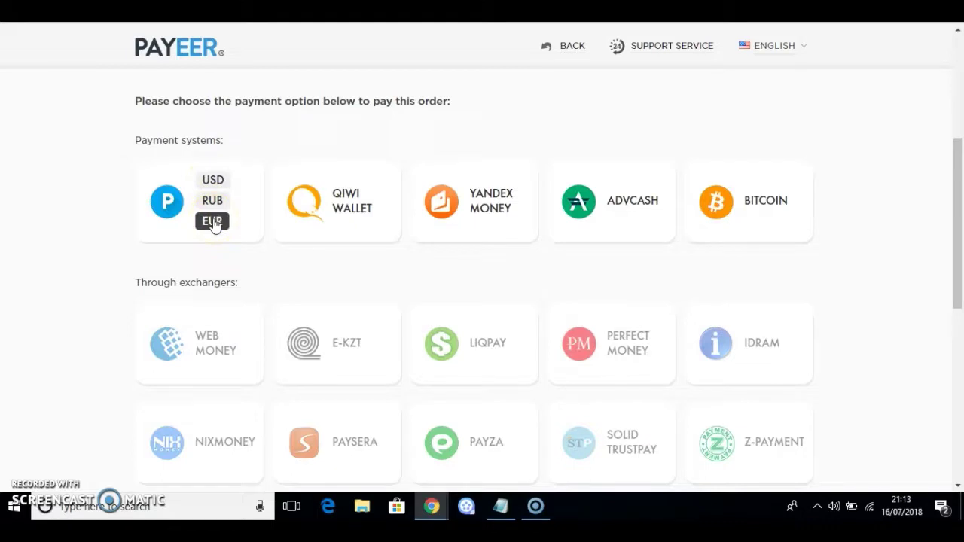
left_click(217, 204)
left_click(218, 200)
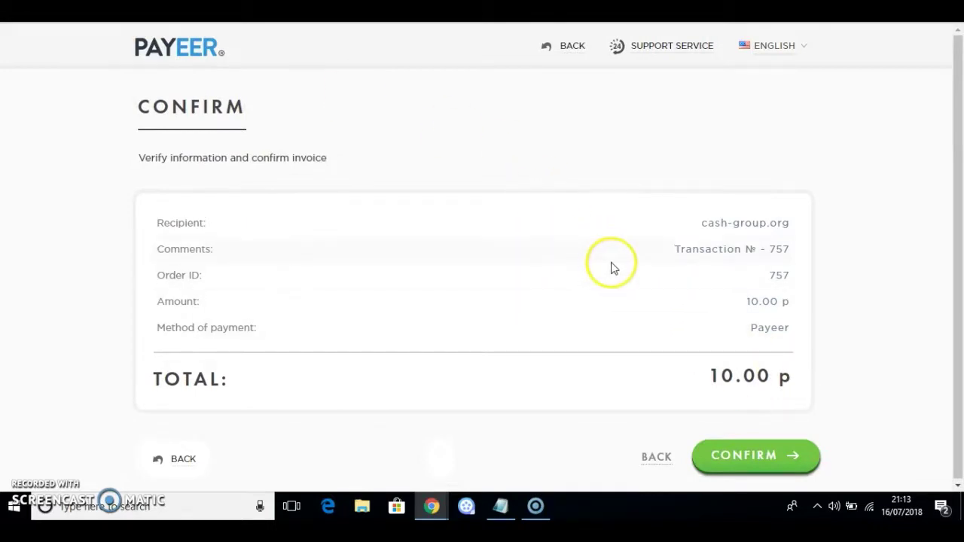
Confirm the 10.00 RUB invoice and pay it from the Payeer RUB account.
left_click(770, 456)
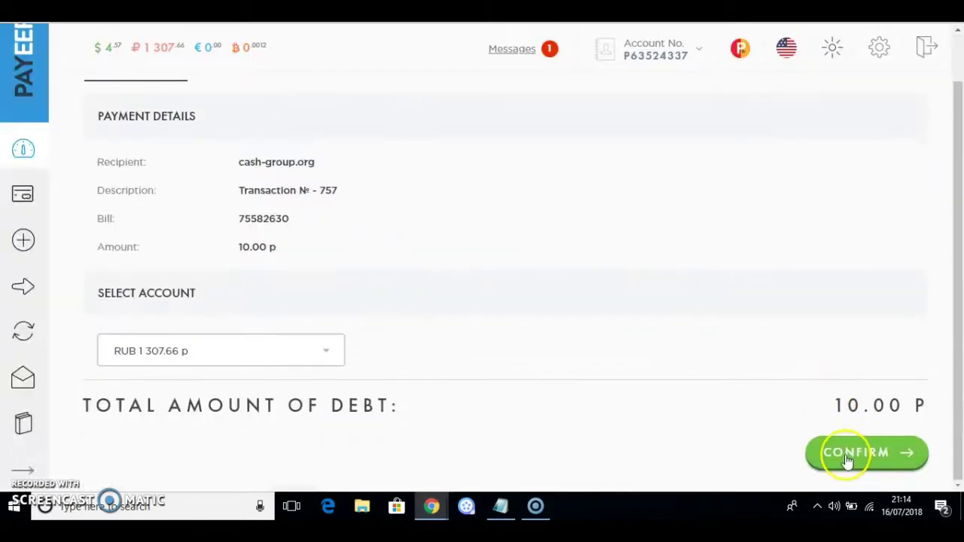
left_click(875, 456)
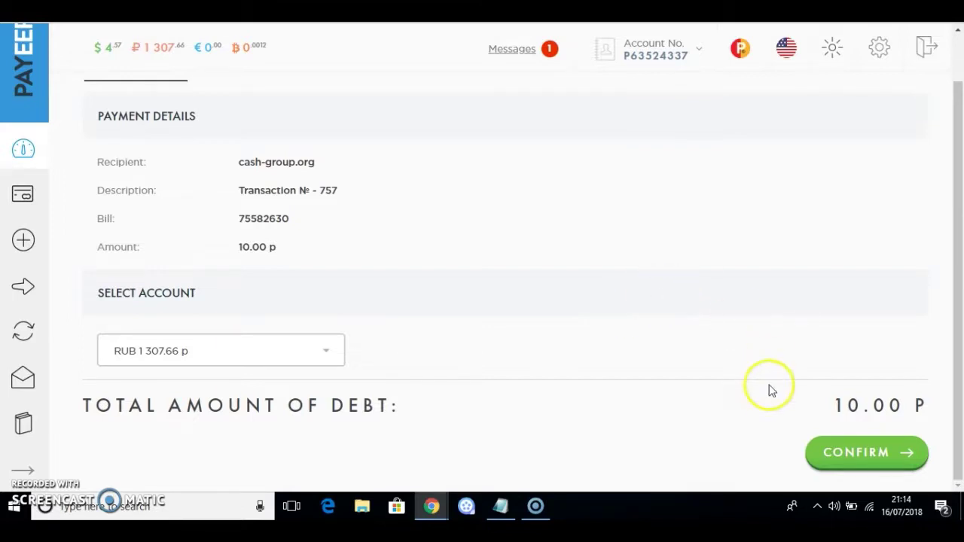
left_click(854, 466)
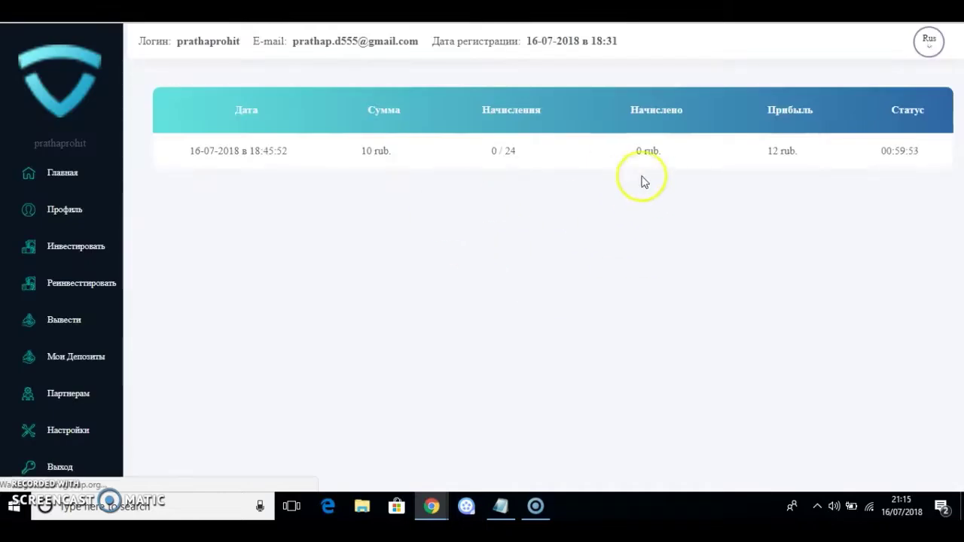
double_click(367, 150)
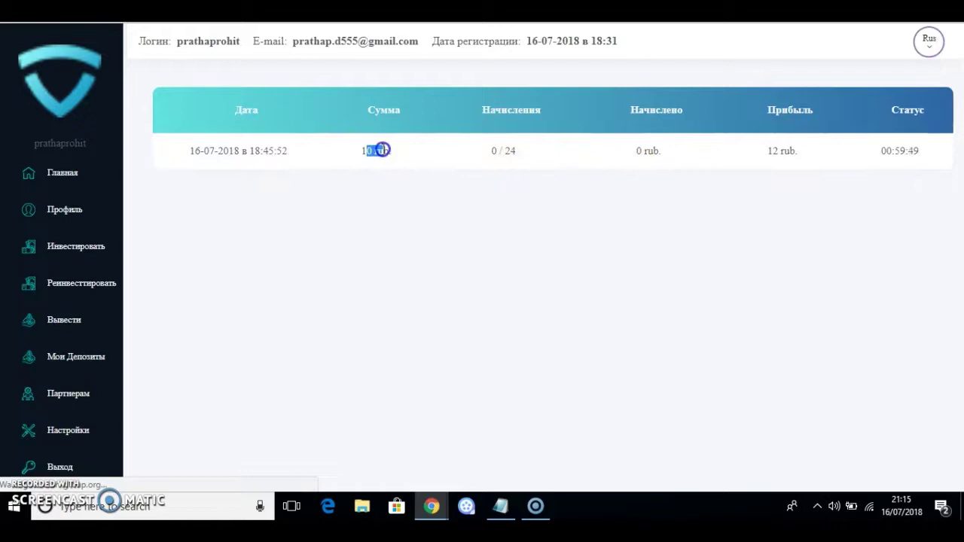
double_click(503, 151)
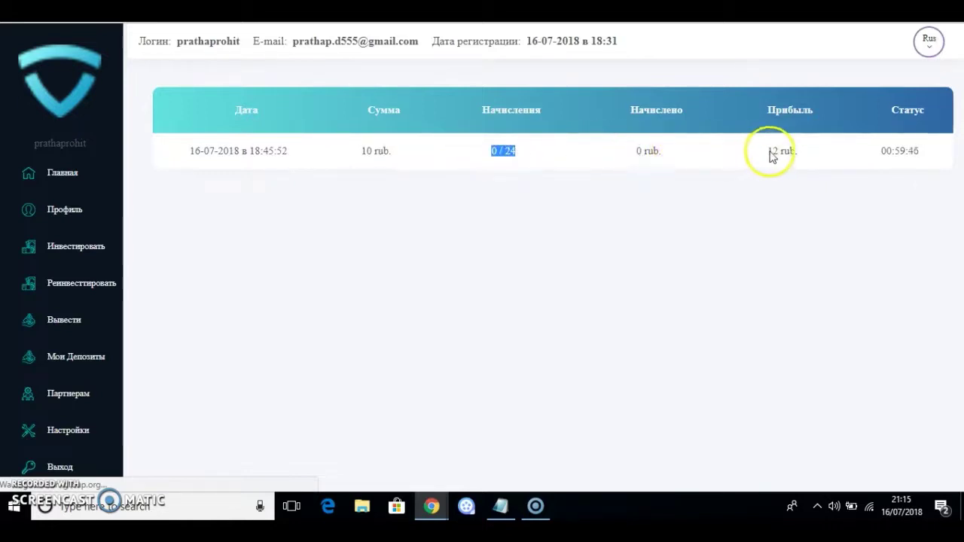
left_click_drag(768, 151, 787, 152)
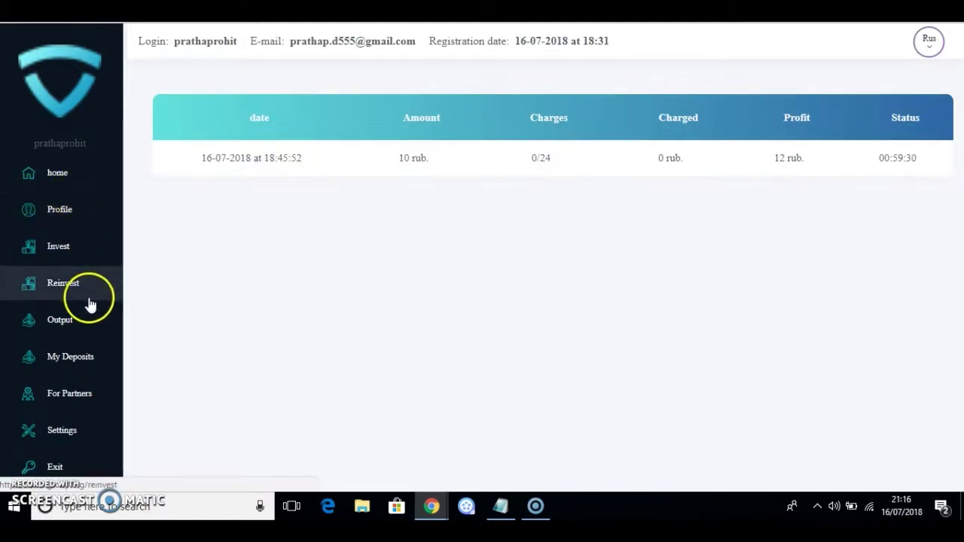
left_click(395, 160)
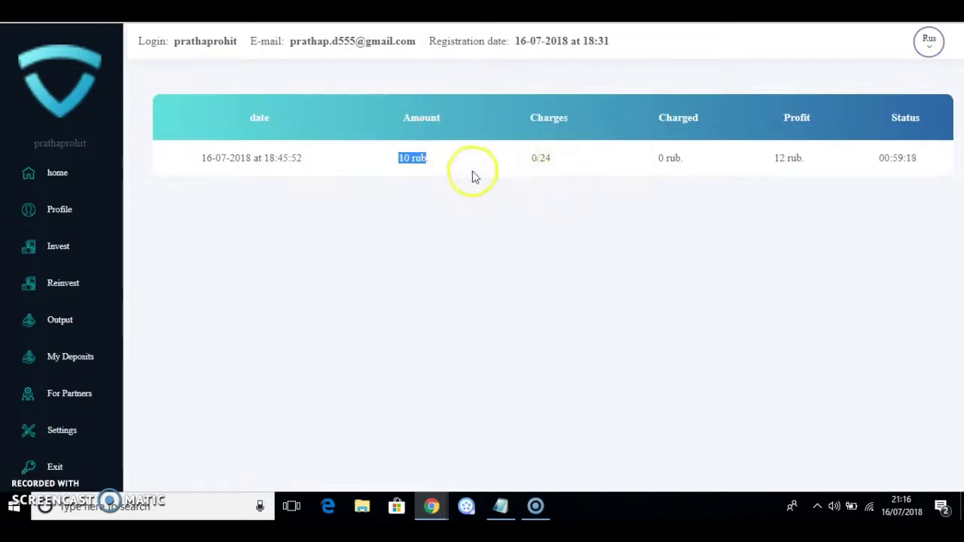
Enter 10 as the RUB amount on the Reinvest page.
left_click(73, 295)
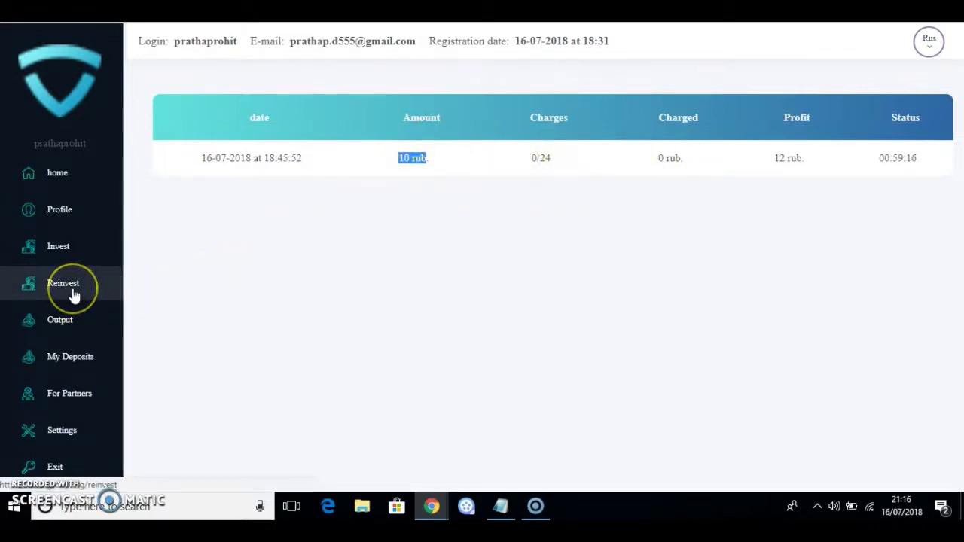
left_click(107, 290)
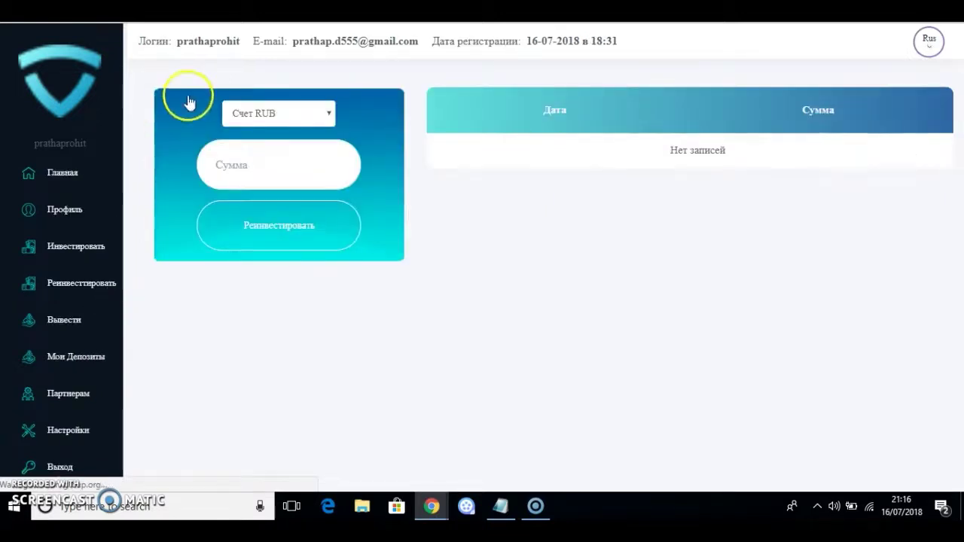
left_click(260, 182)
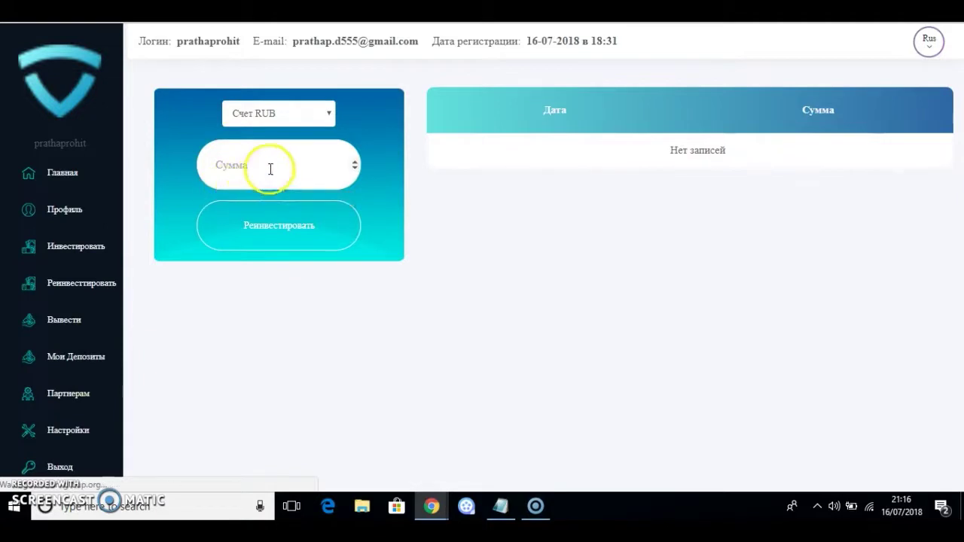
left_click(270, 167)
type("1")
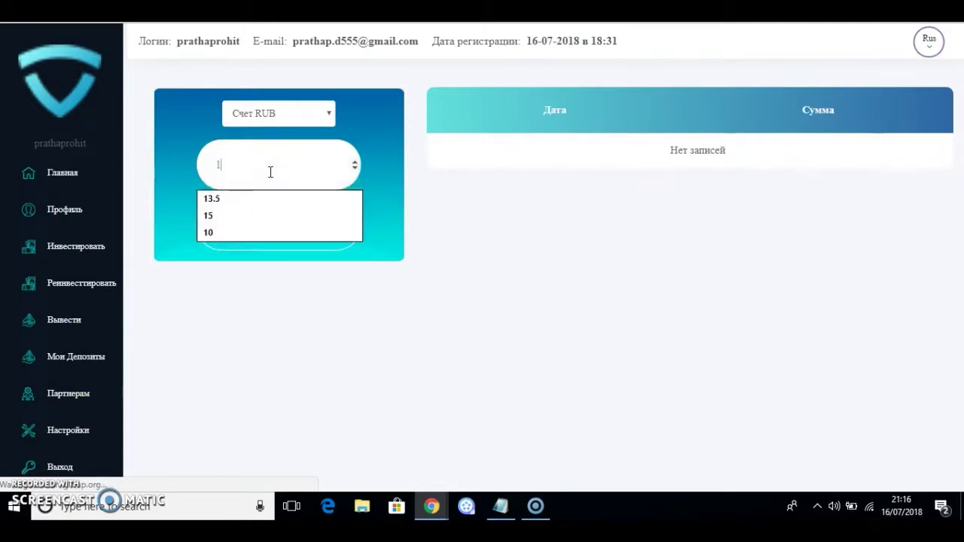
type("0")
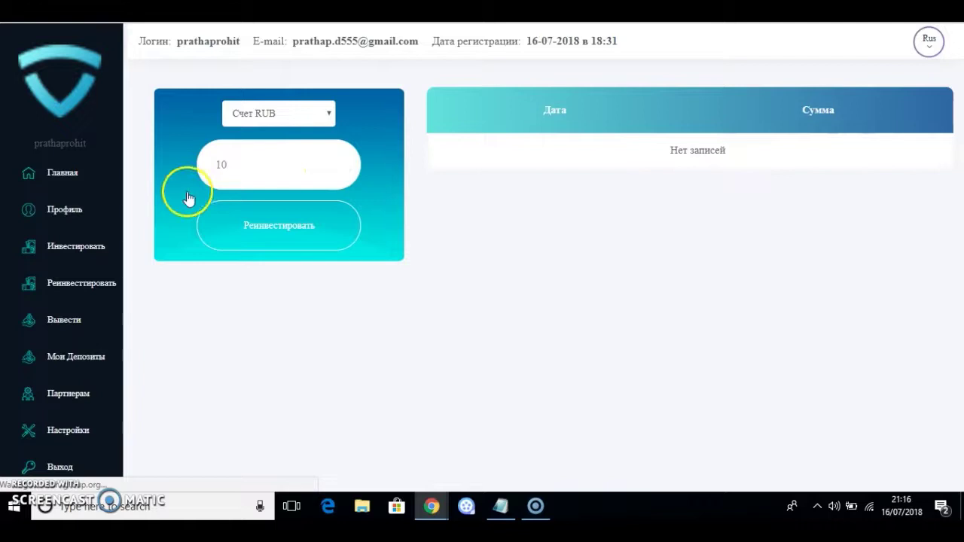
left_click(276, 233)
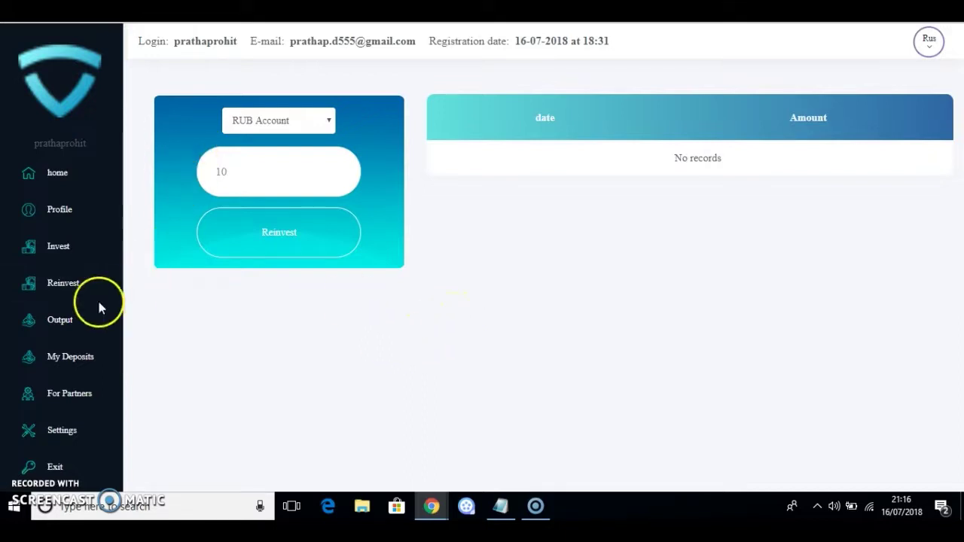
Set up a 10 withdrawal to Payeer RUB on the Output page.
left_click(57, 322)
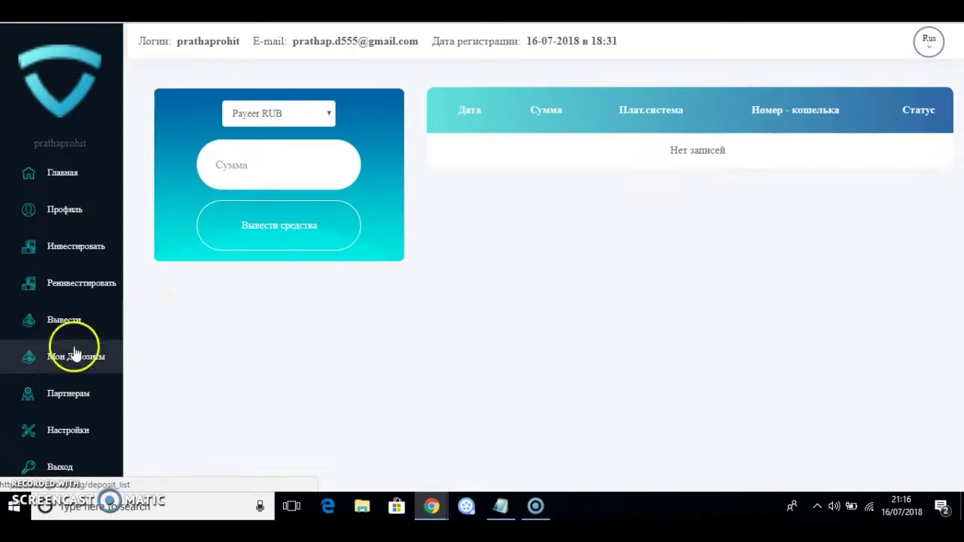
left_click(205, 217)
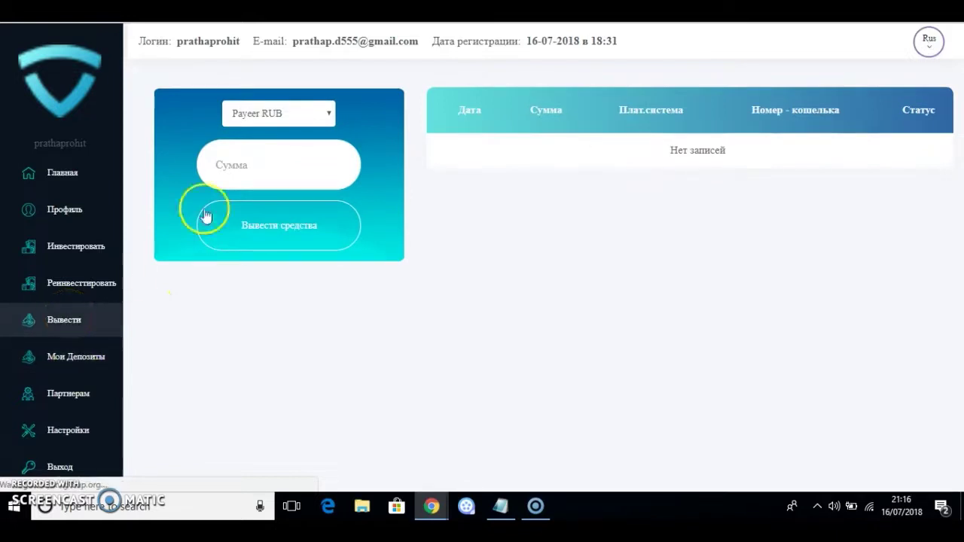
left_click(283, 114)
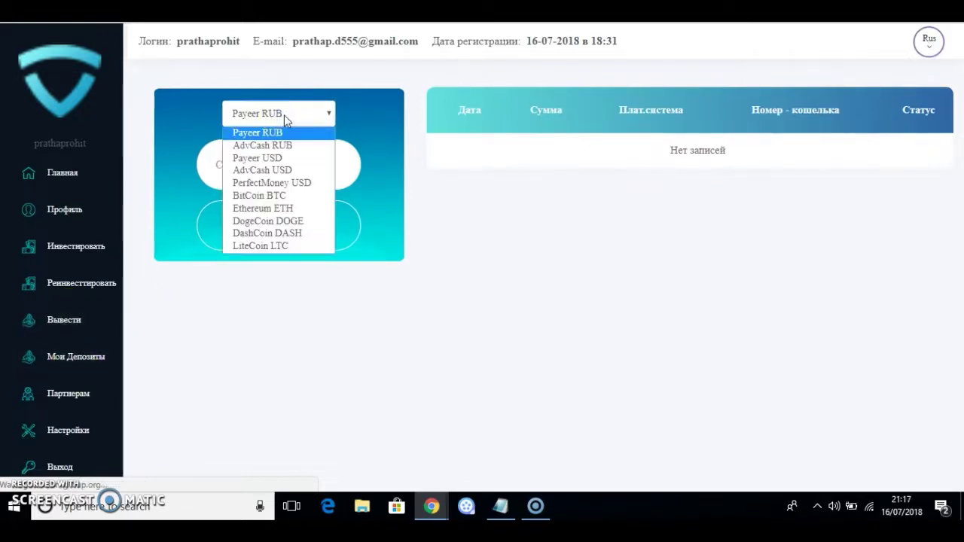
left_click(286, 120)
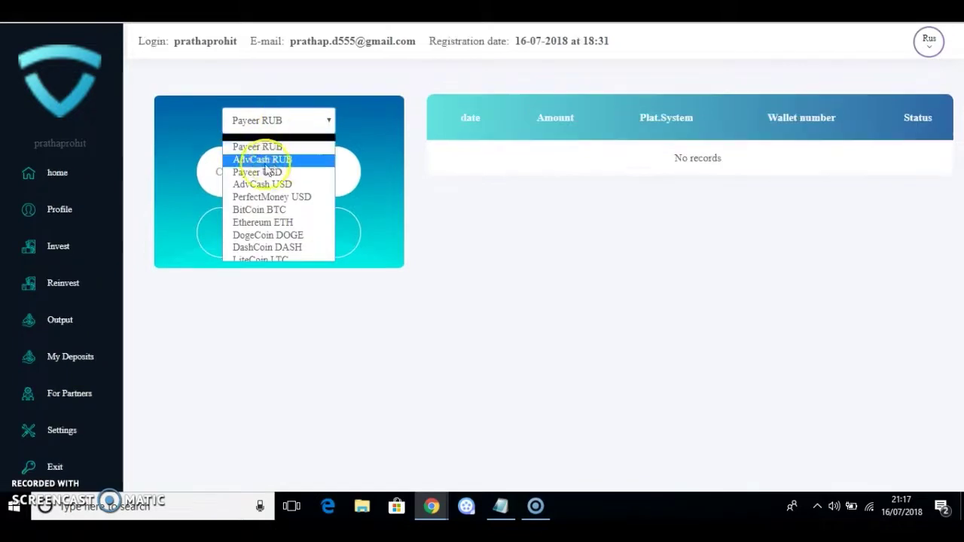
left_click(258, 148)
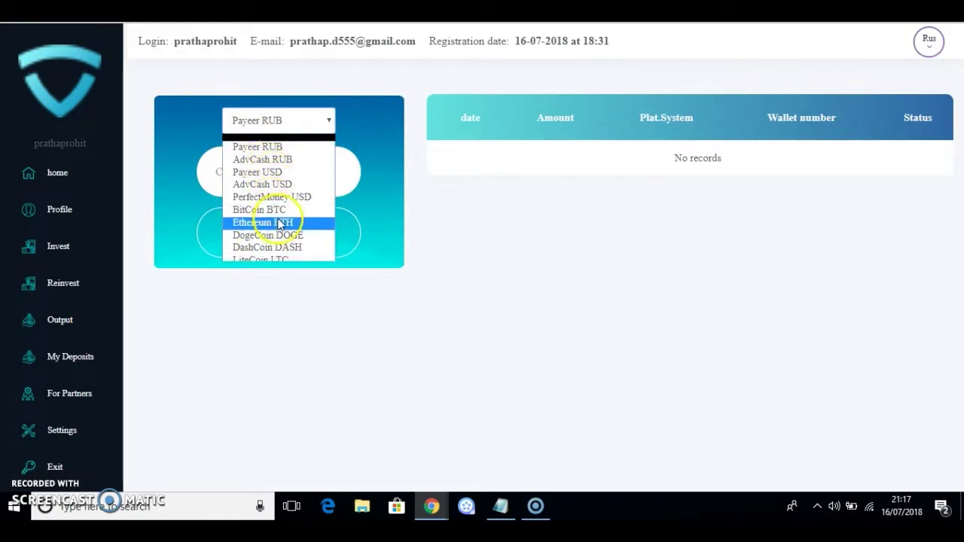
left_click(273, 147)
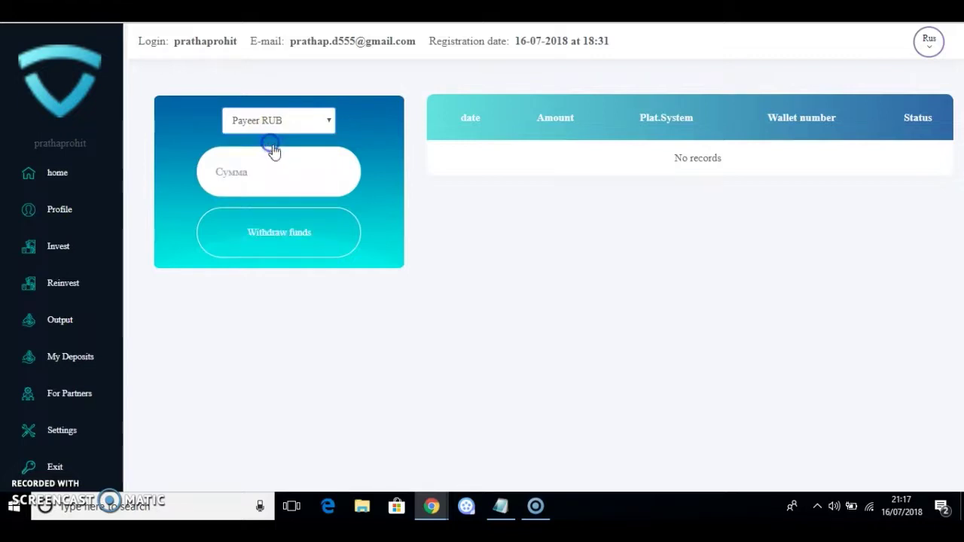
left_click(264, 172)
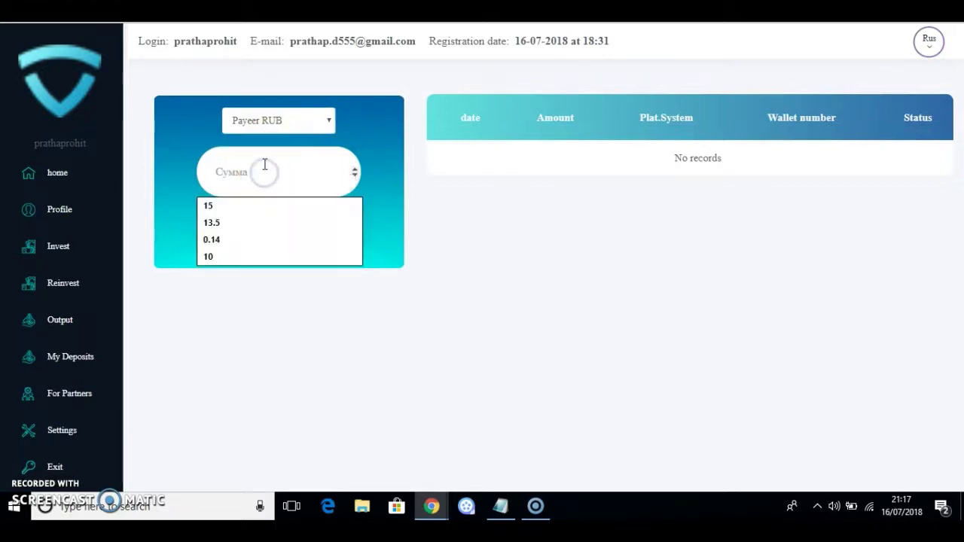
type("10")
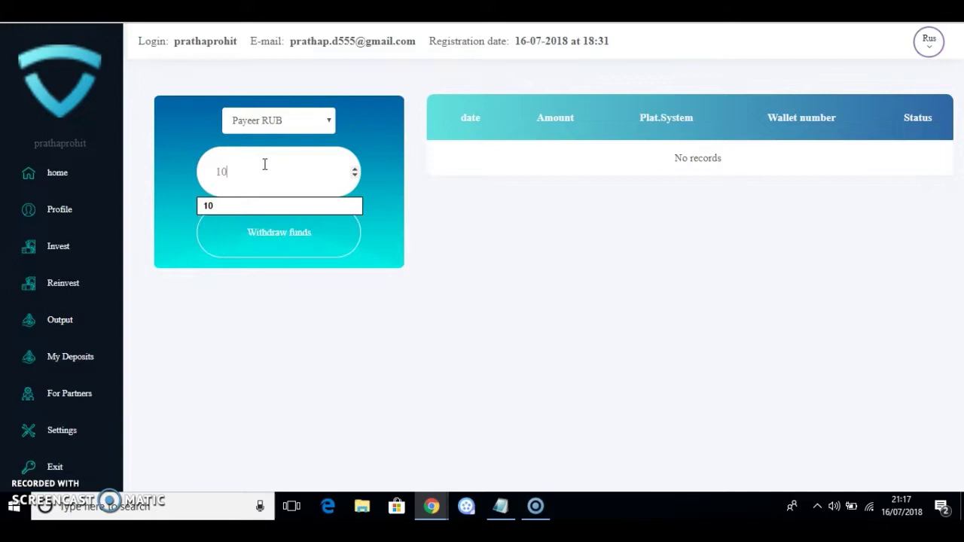
left_click(240, 206)
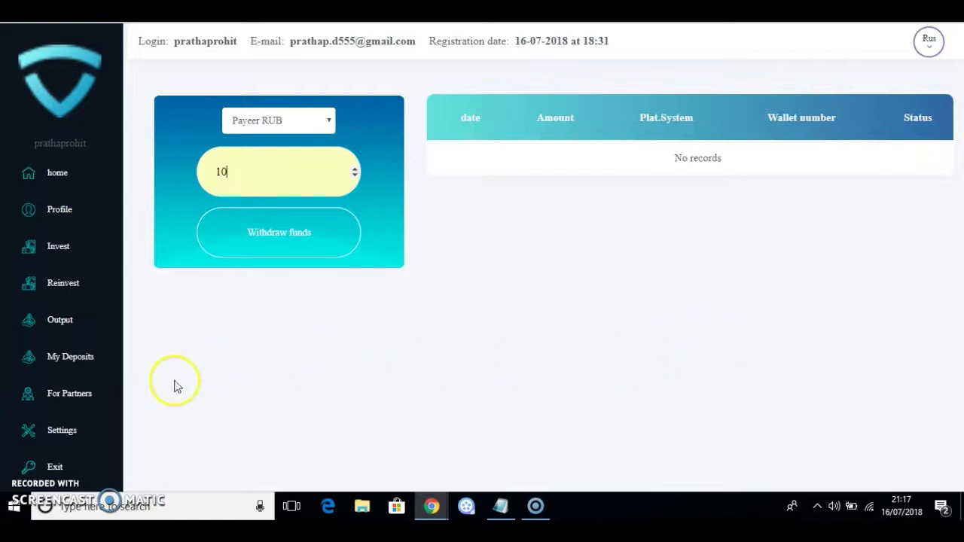
left_click(82, 395)
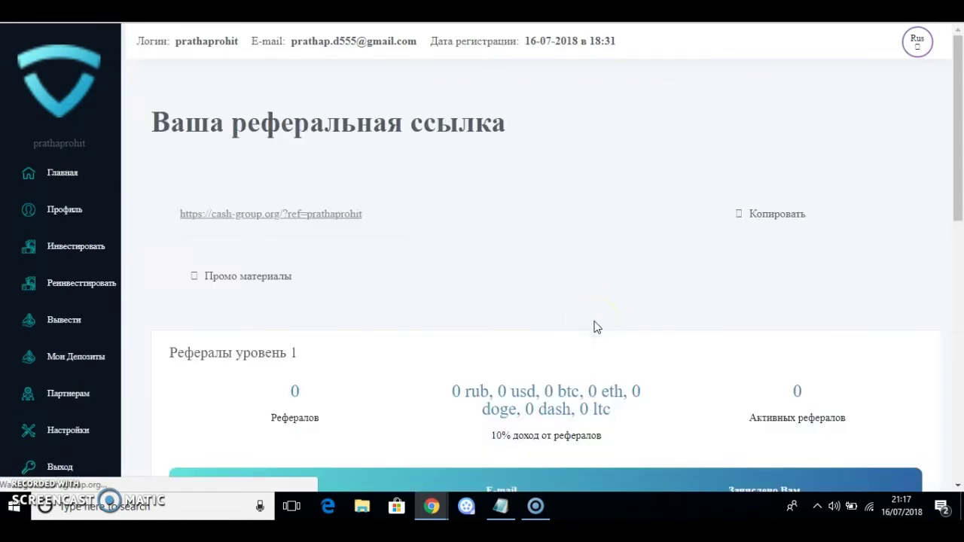
left_click(371, 217)
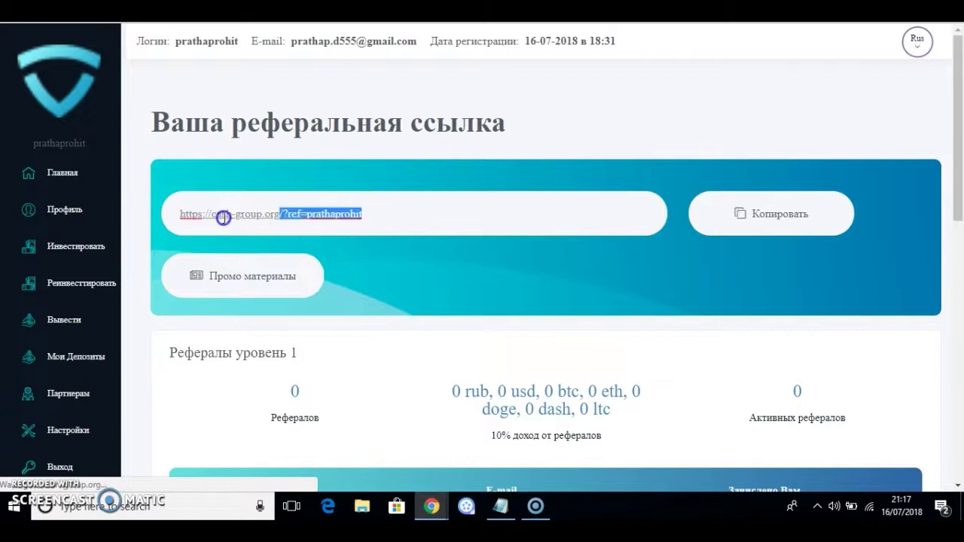
left_click_drag(224, 217, 182, 216)
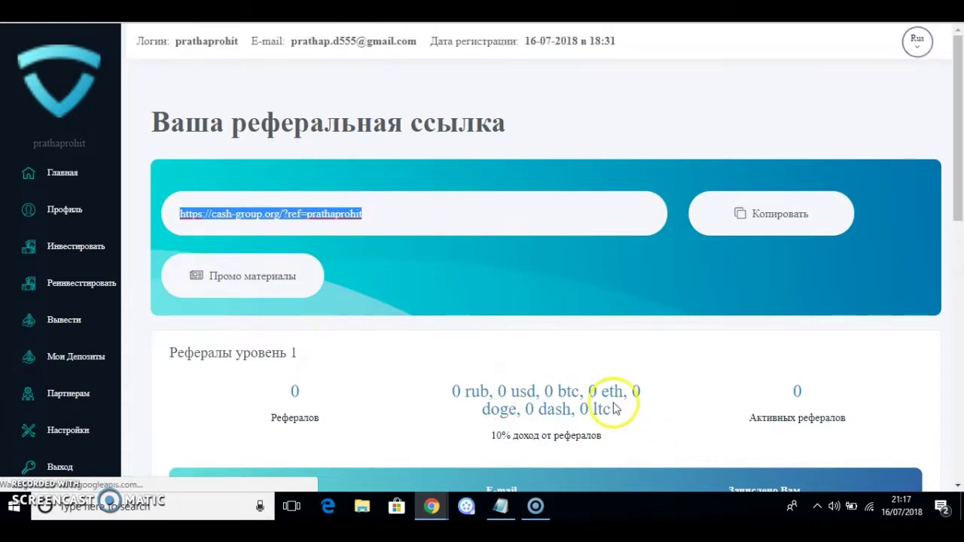
scroll(610, 405, "down", 2)
scroll(610, 407, "down", 1)
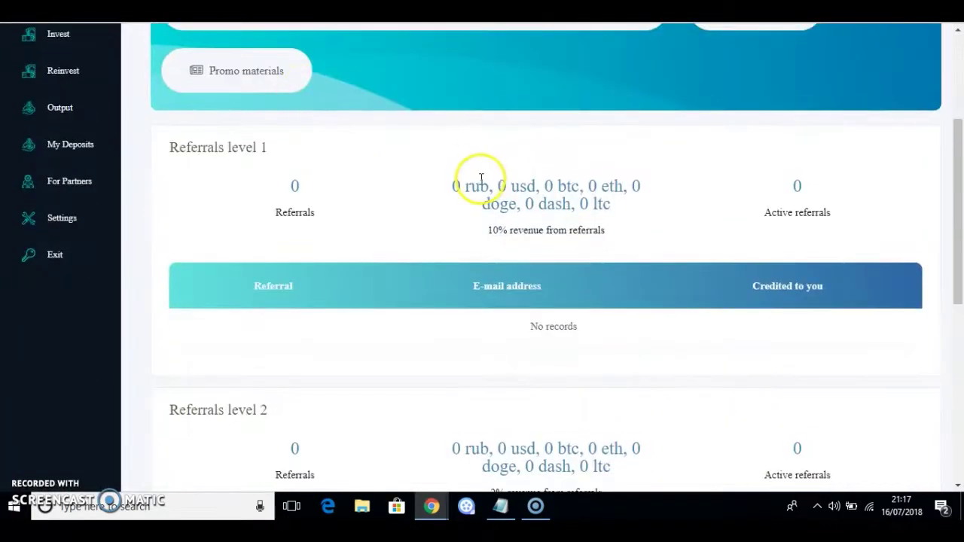
left_click_drag(452, 190, 620, 213)
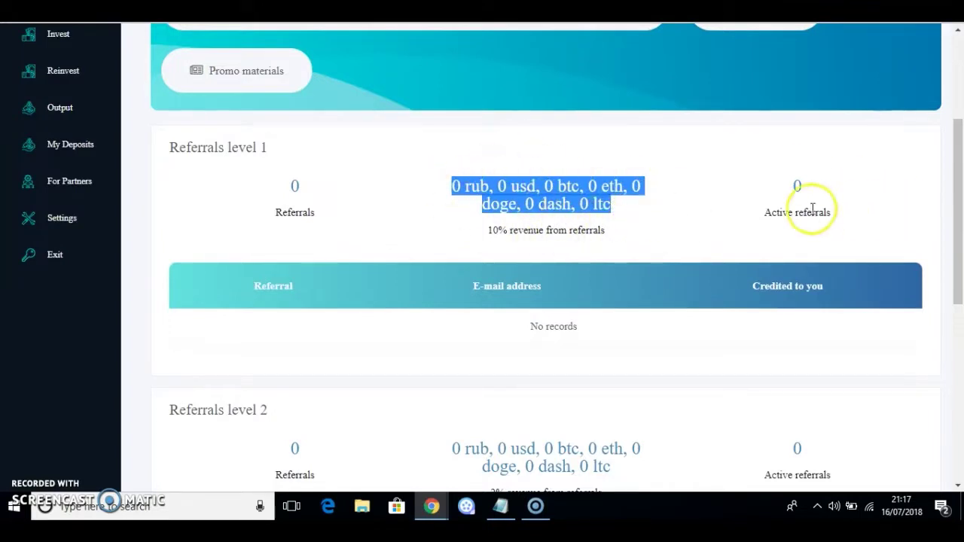
left_click(797, 186)
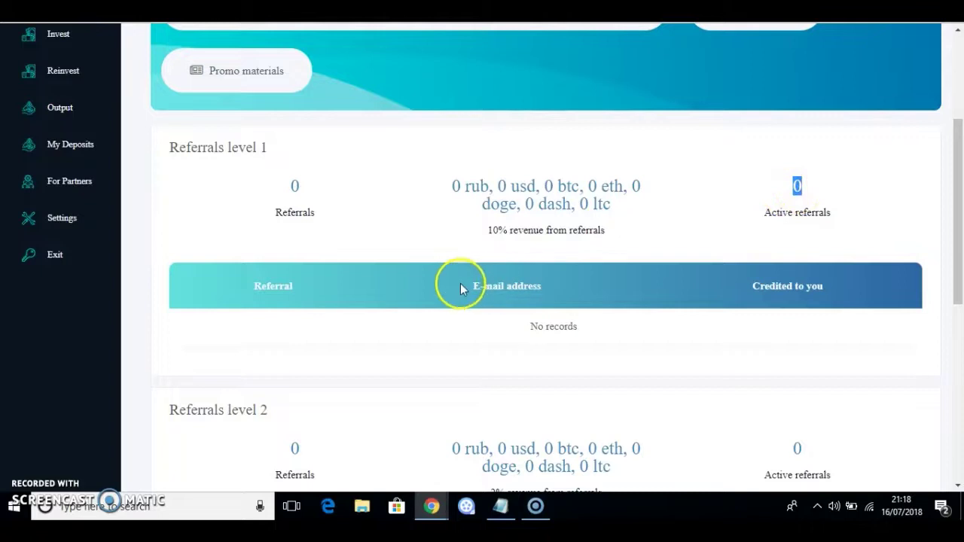
scroll(460, 286, "down", 1)
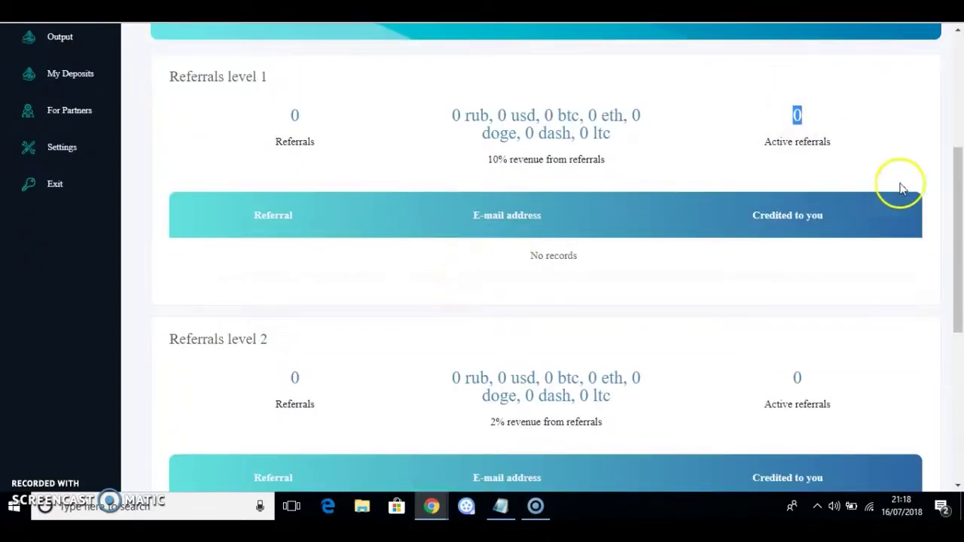
scroll(558, 241, "down", 3)
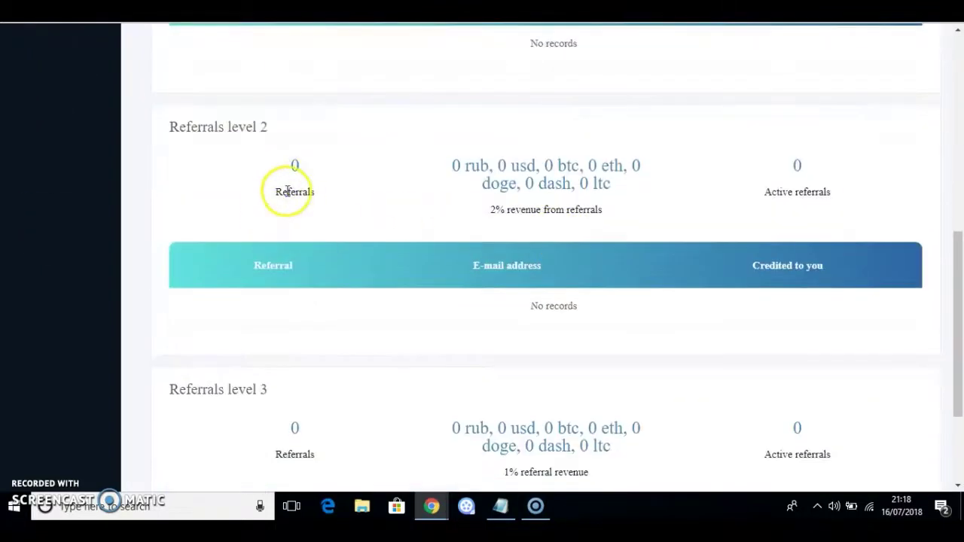
scroll(288, 188, "down", 1)
scroll(317, 324, "down", 1)
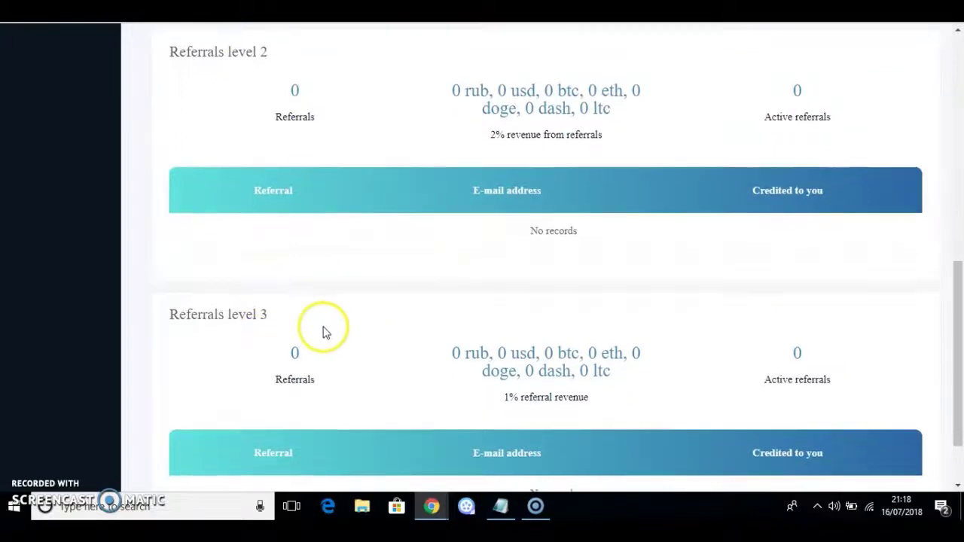
scroll(407, 329, "up", 5)
scroll(407, 327, "up", 3)
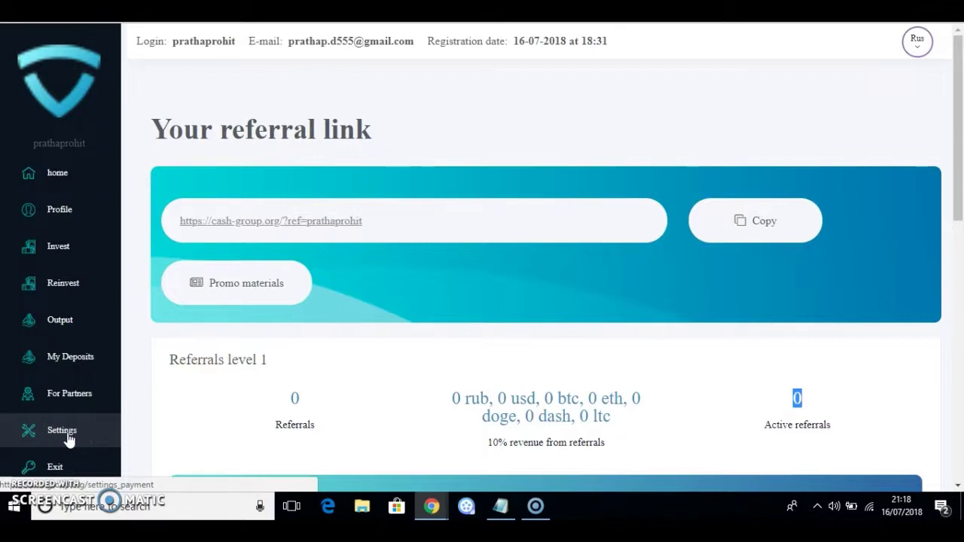
Open the payment details settings, scroll through the wallet fields, and save them.
left_click(70, 439)
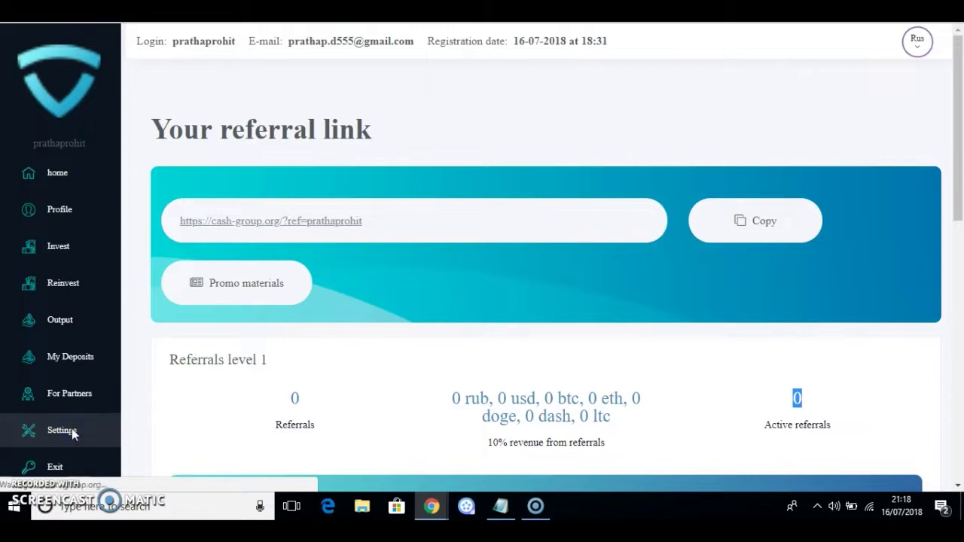
left_click(70, 436)
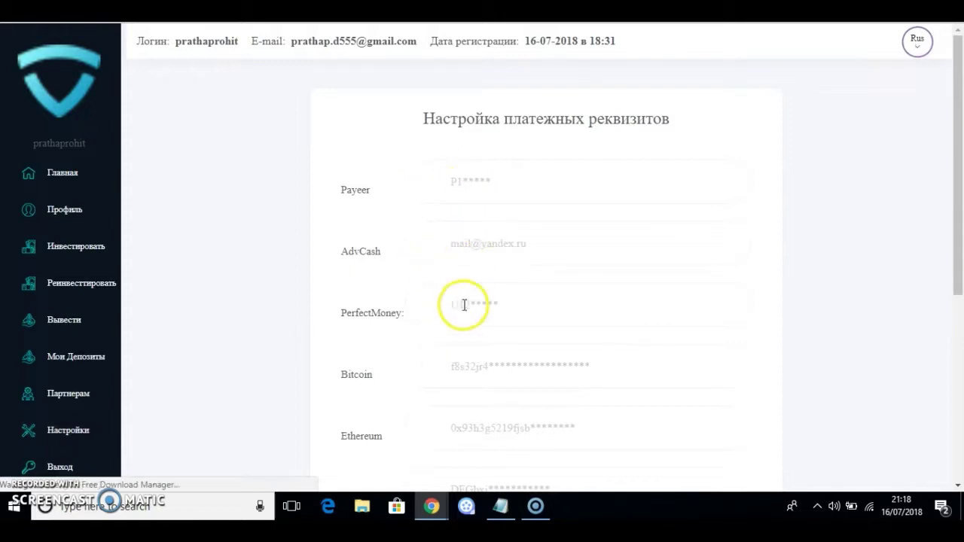
scroll(465, 305, "down", 2)
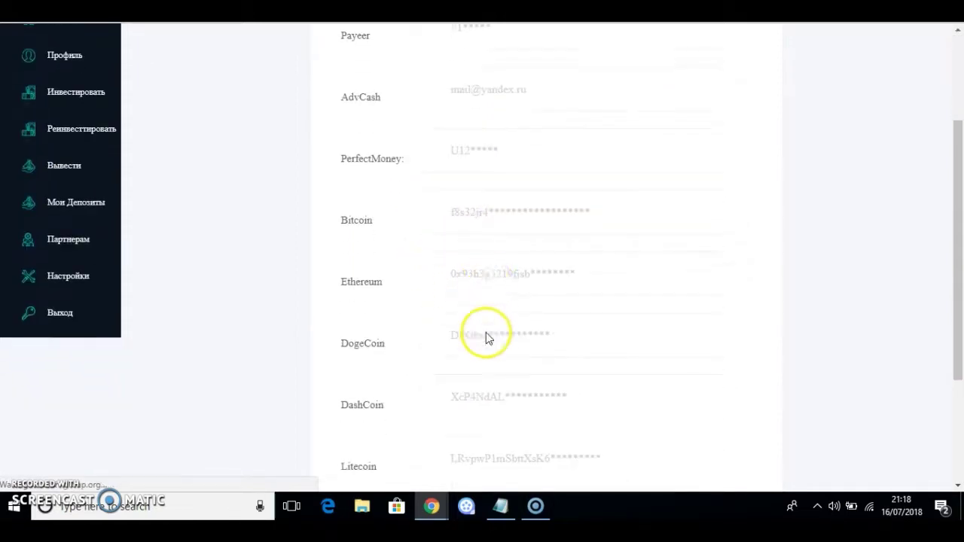
scroll(486, 339, "down", 1)
scroll(478, 340, "down", 2)
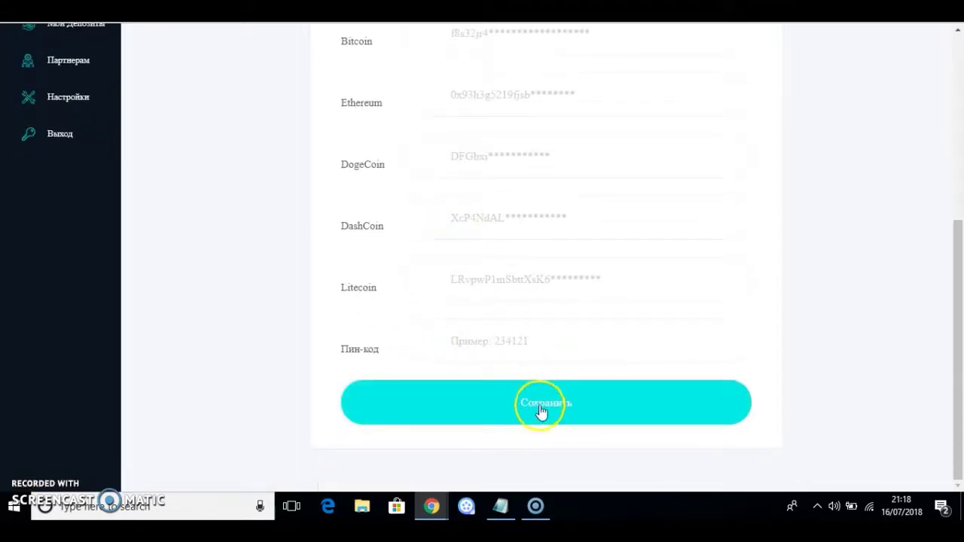
left_click(415, 391)
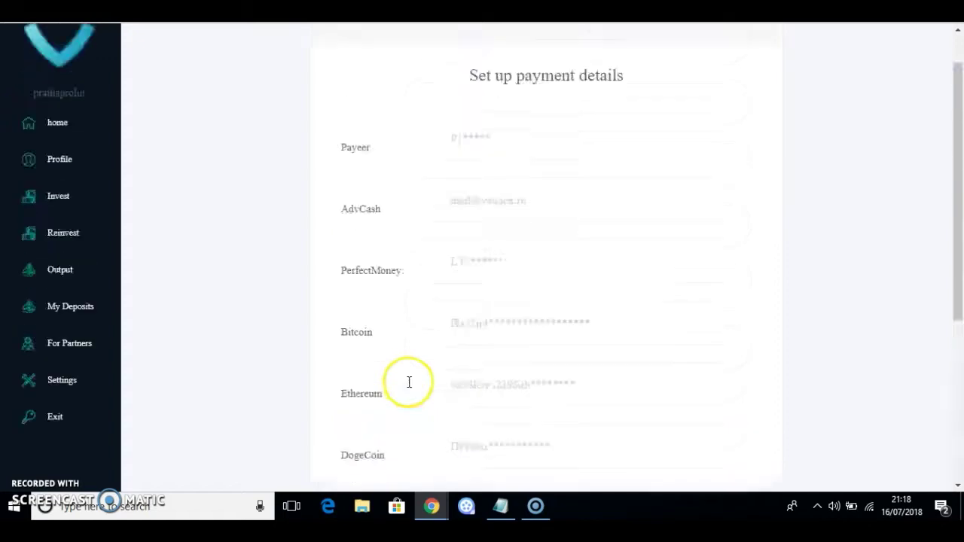
scroll(339, 347, "up", 1)
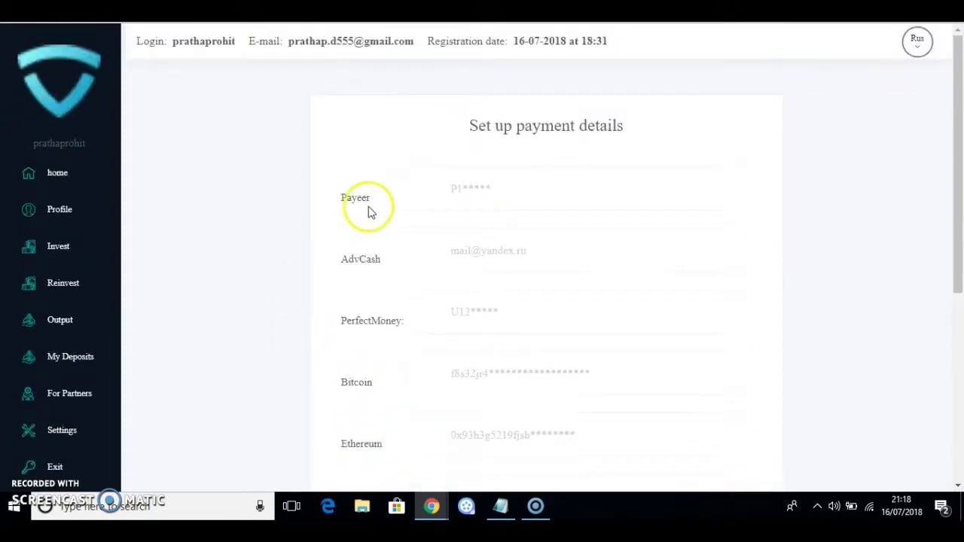
Go to the home page, open the FAQ, and scroll to the minimum amount answers.
left_click(51, 174)
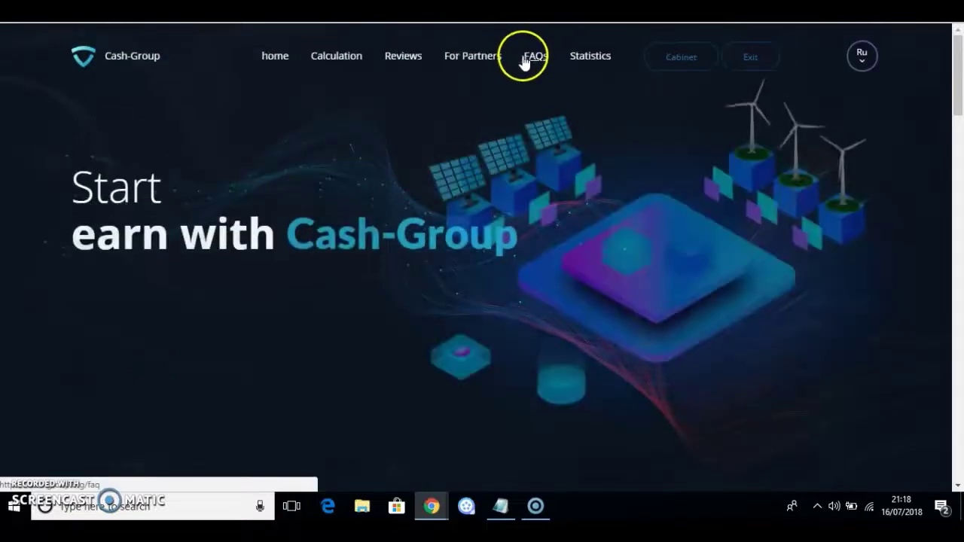
left_click(528, 58)
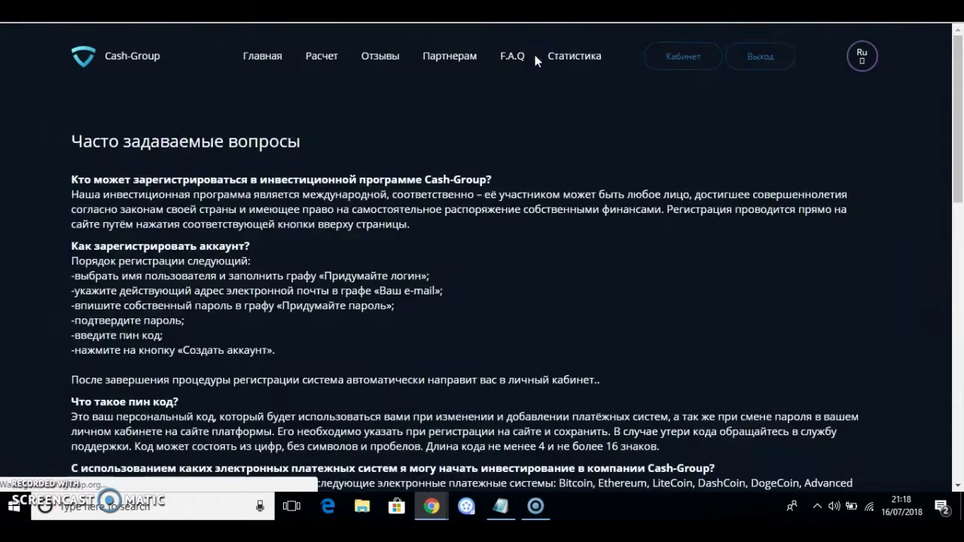
scroll(181, 241, "down", 2)
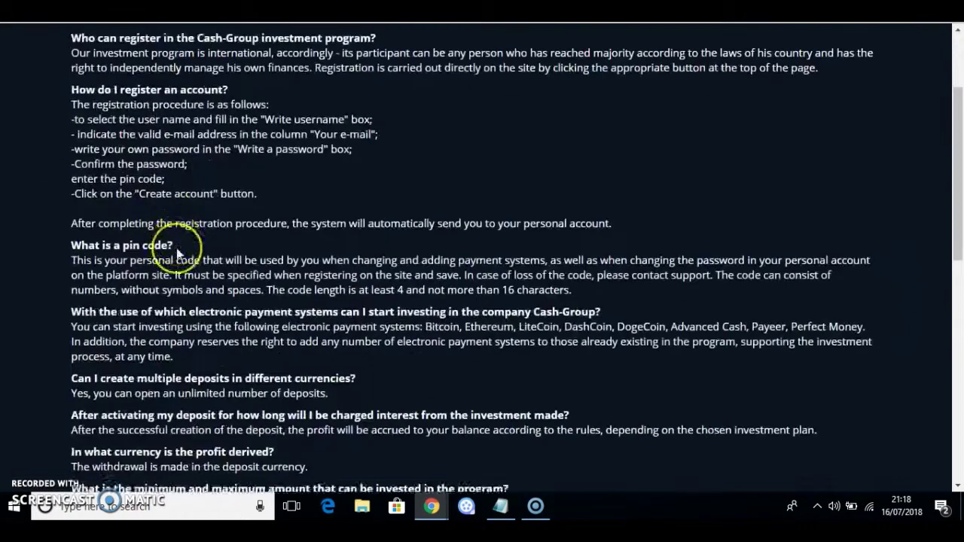
scroll(177, 252, "down", 4)
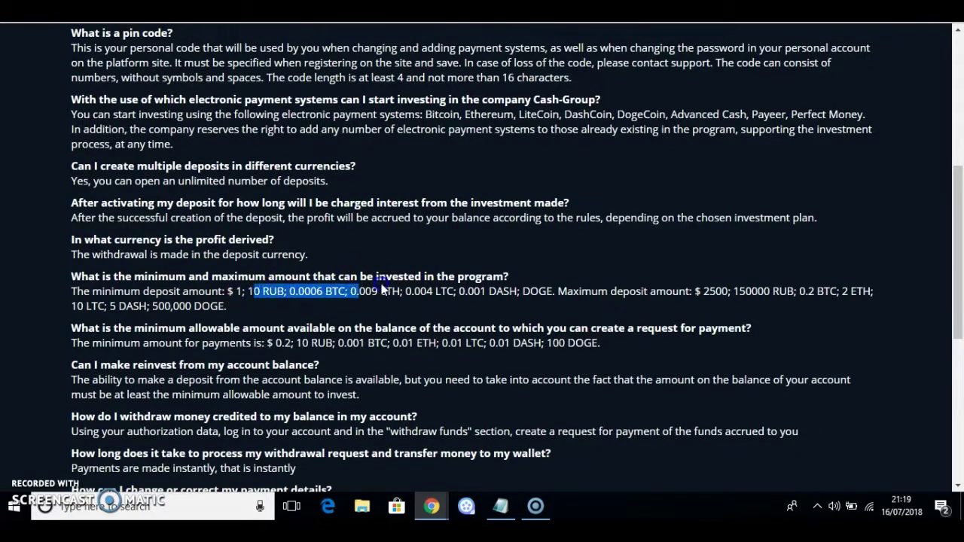
Highlight the minimum deposit and payout amounts, including the 100 DOGE minimum payout.
left_click_drag(253, 294, 531, 293)
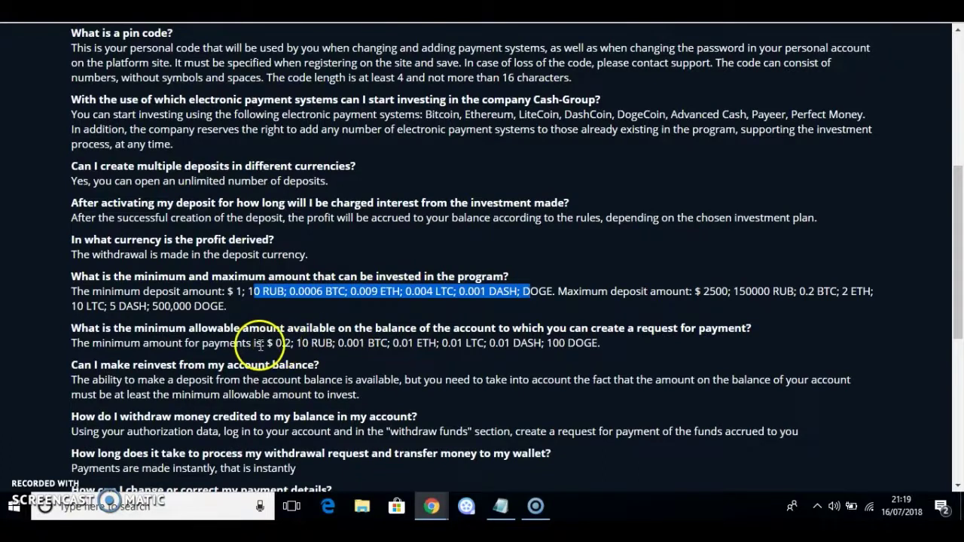
left_click_drag(260, 345, 532, 348)
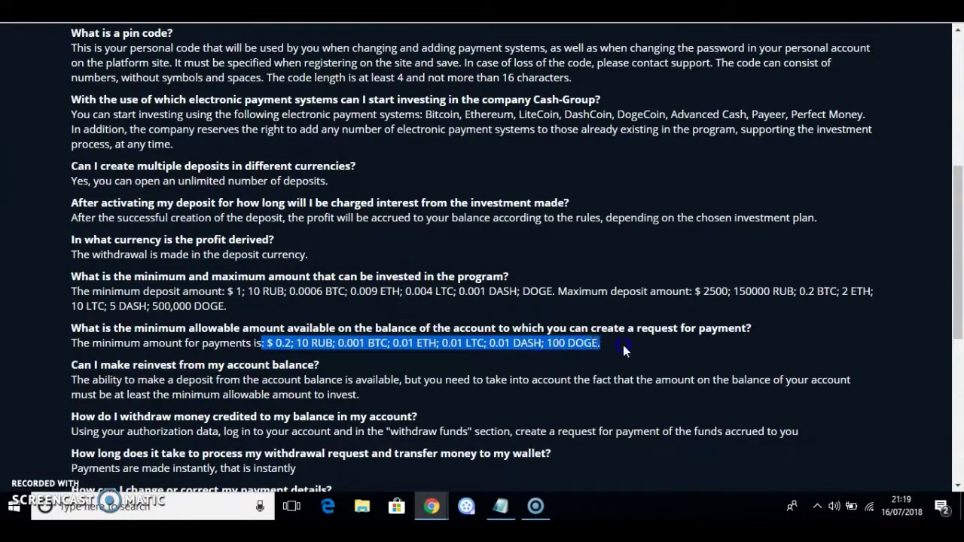
left_click(231, 291)
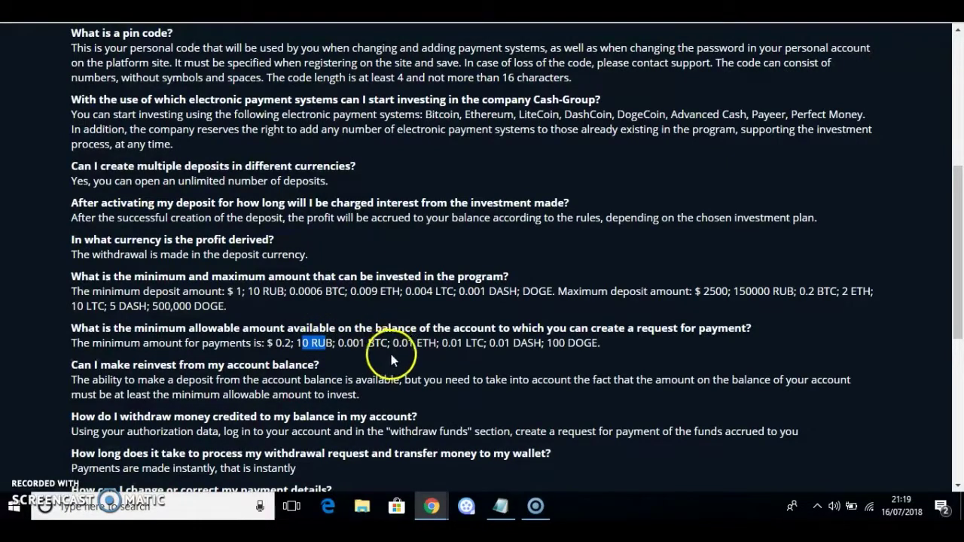
scroll(564, 398, "down", 2)
scroll(566, 324, "up", 1)
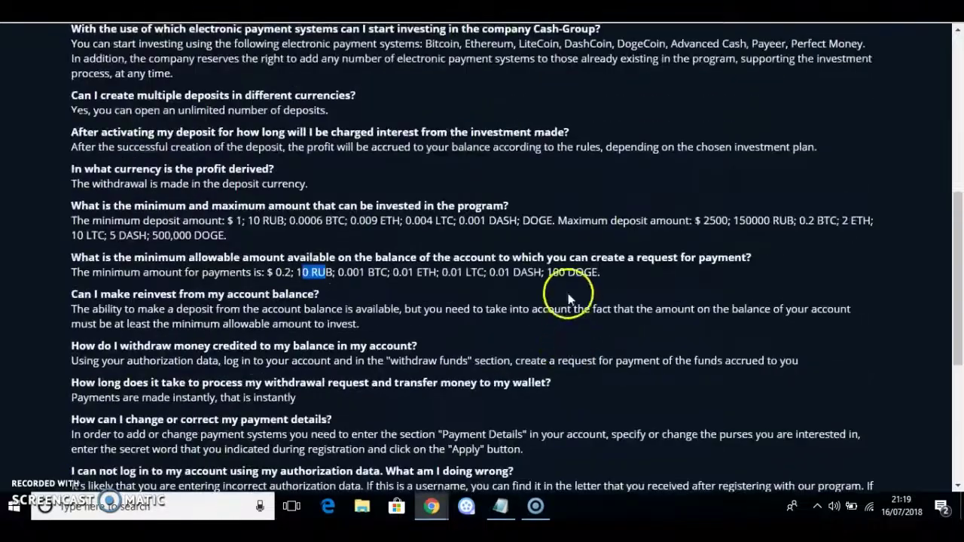
left_click_drag(546, 272, 590, 272)
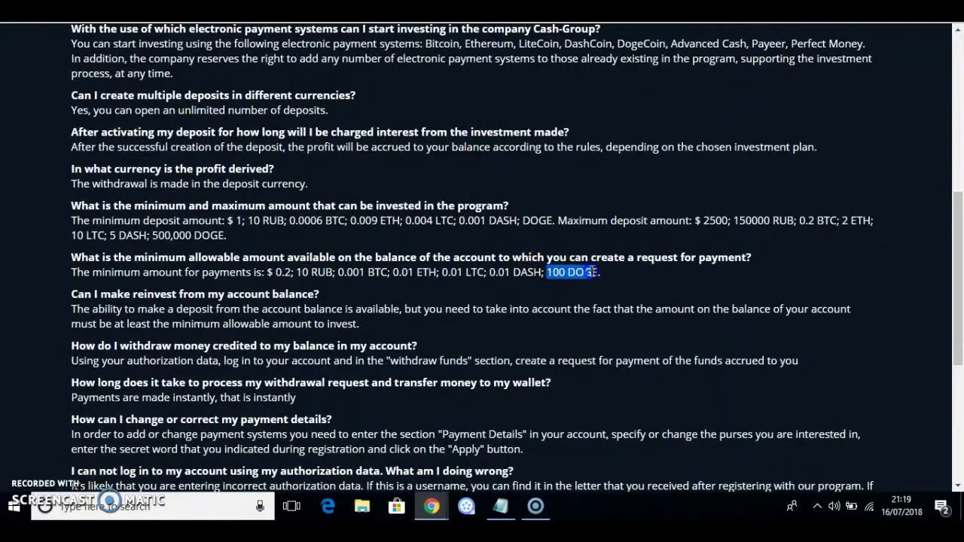
right_click(571, 284)
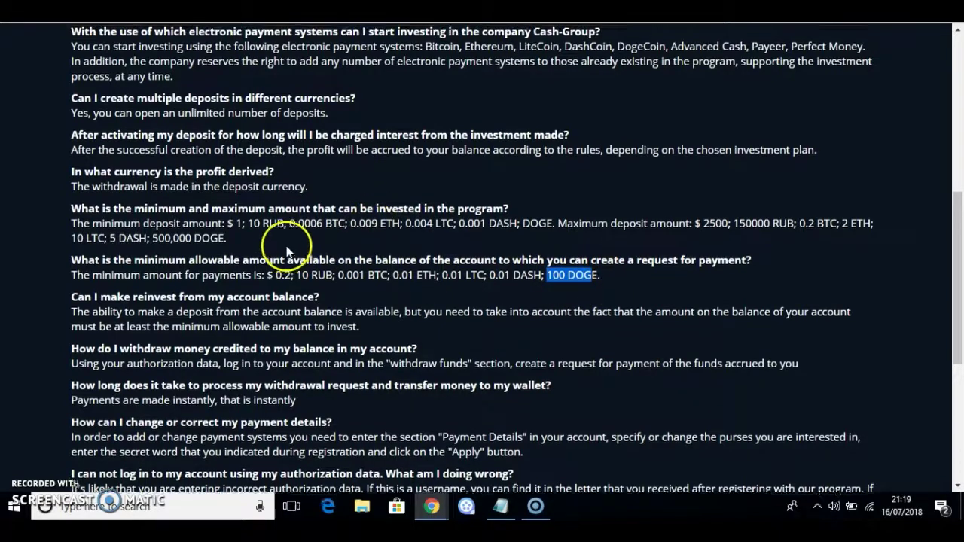
scroll(286, 245, "up", 5)
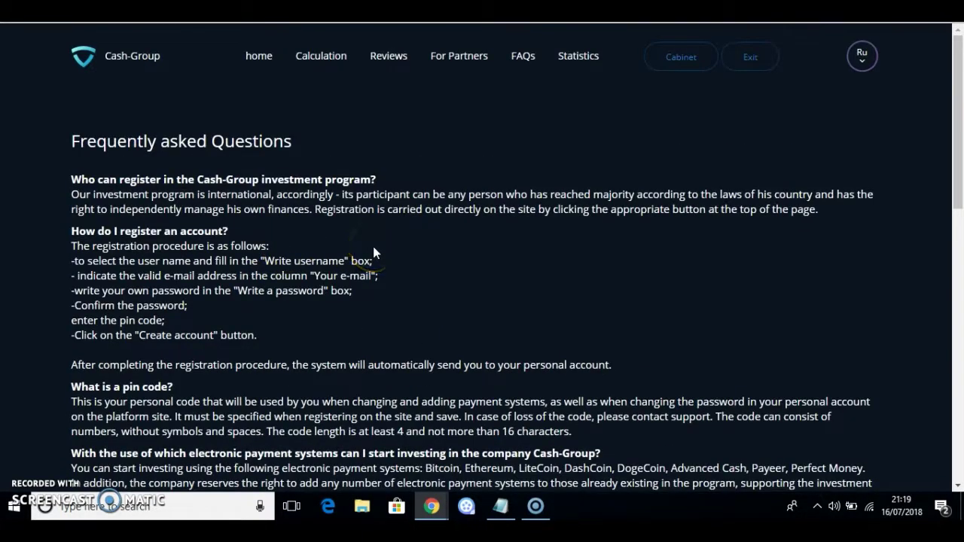